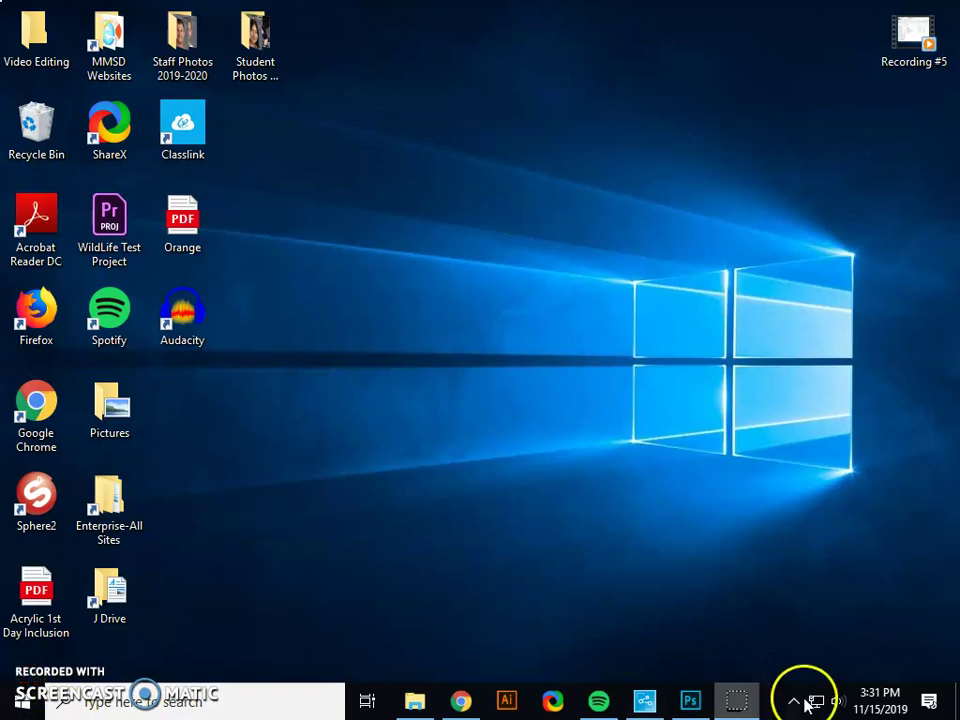
# Switch to Photoshop and open the Jungle Background image from the Cover Art Project folder inside the yearbook folder on the D: drive.
pyautogui.click(703, 707)
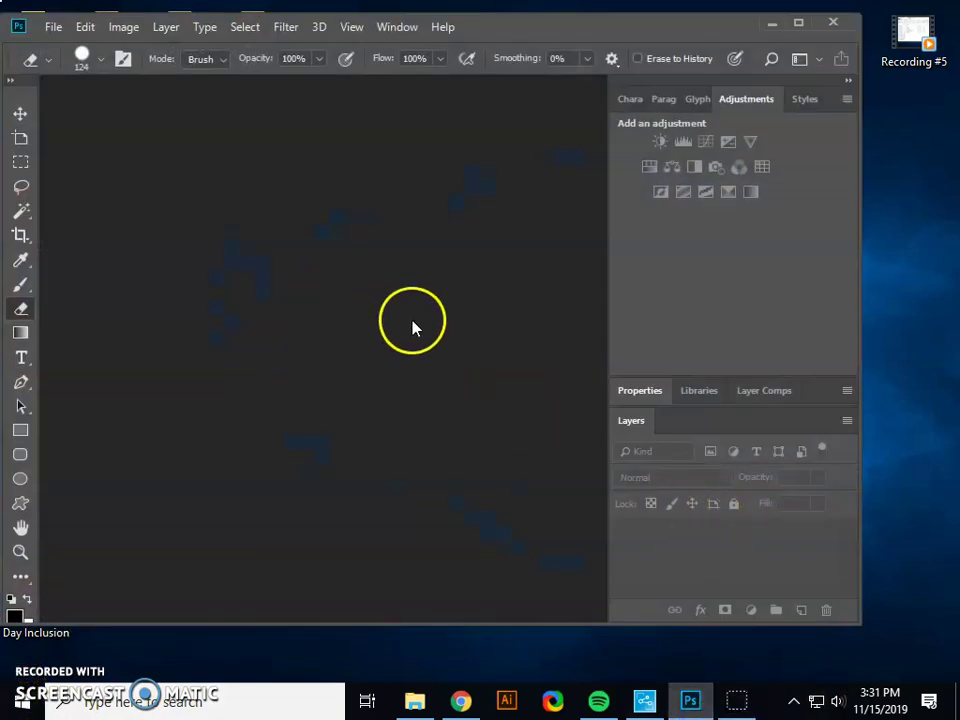
pyautogui.click(52, 27)
pyautogui.click(72, 64)
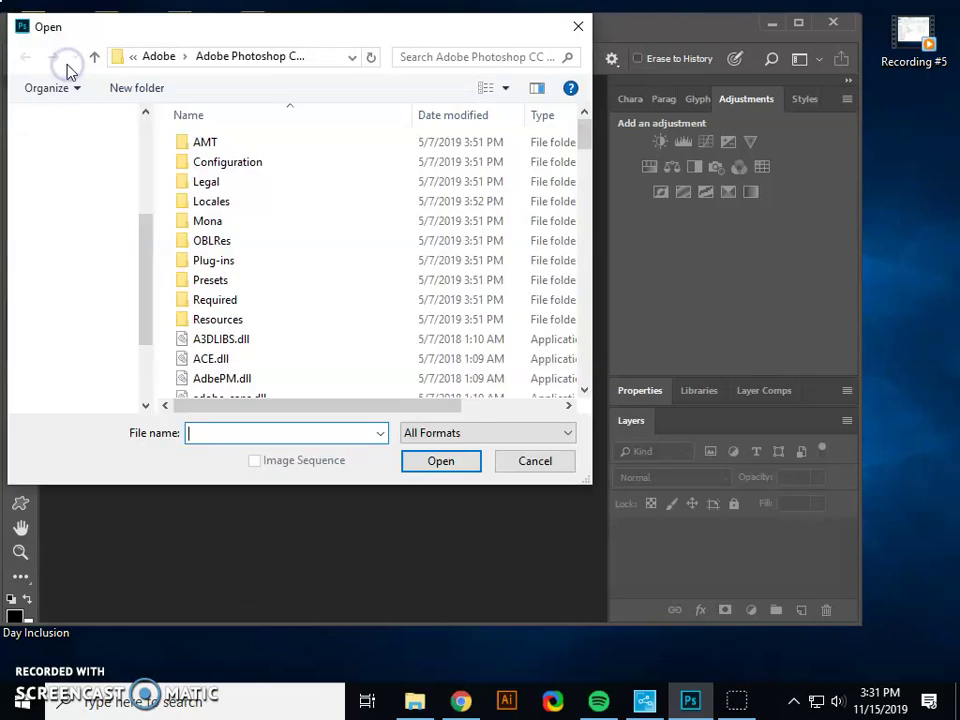
pyautogui.click(112, 325)
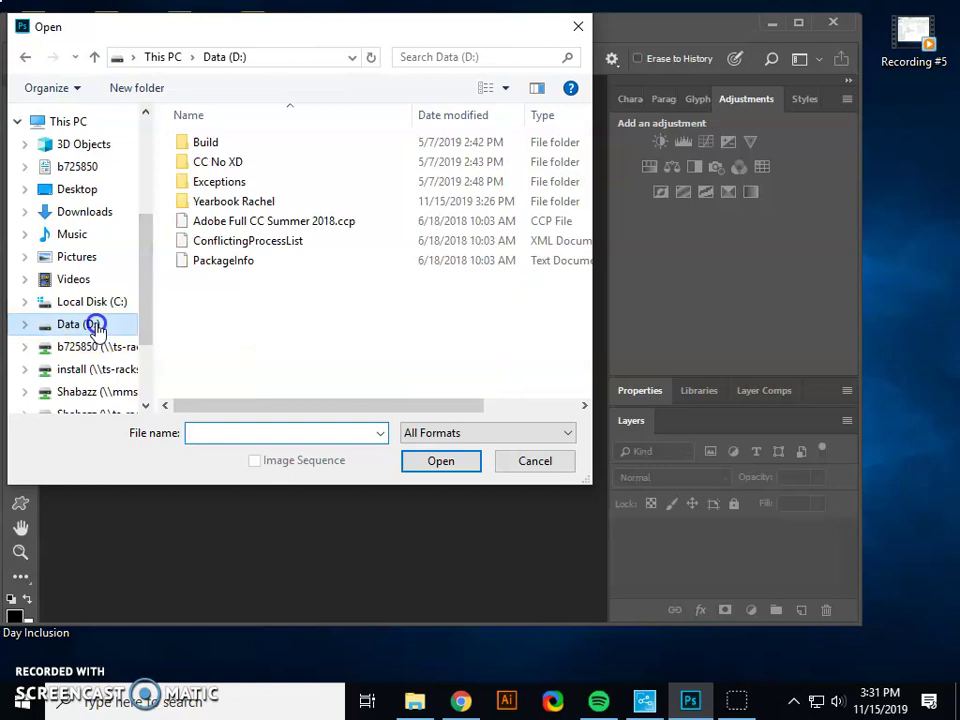
pyautogui.doubleClick(225, 200)
pyautogui.doubleClick(253, 155)
pyautogui.doubleClick(238, 146)
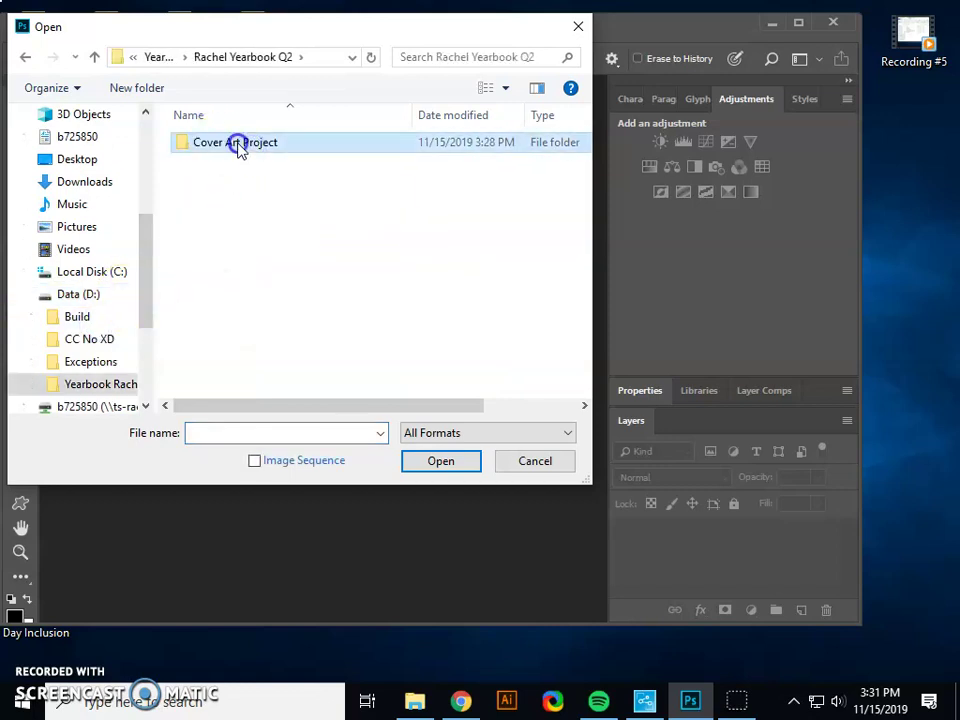
pyautogui.scroll(-3, 422, 281)
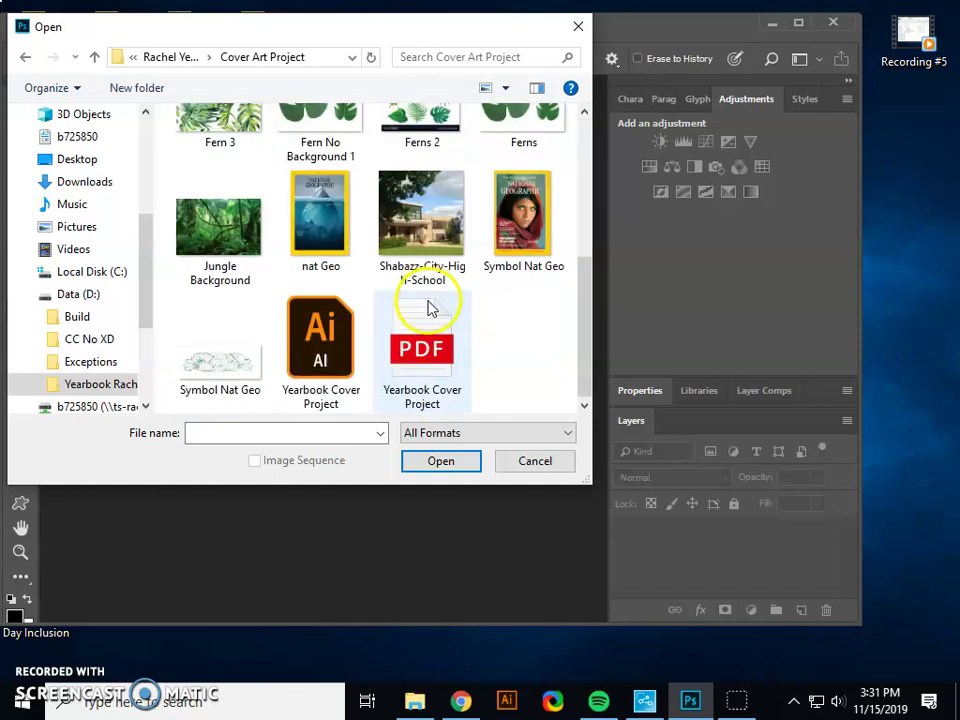
pyautogui.click(222, 232)
pyautogui.click(447, 459)
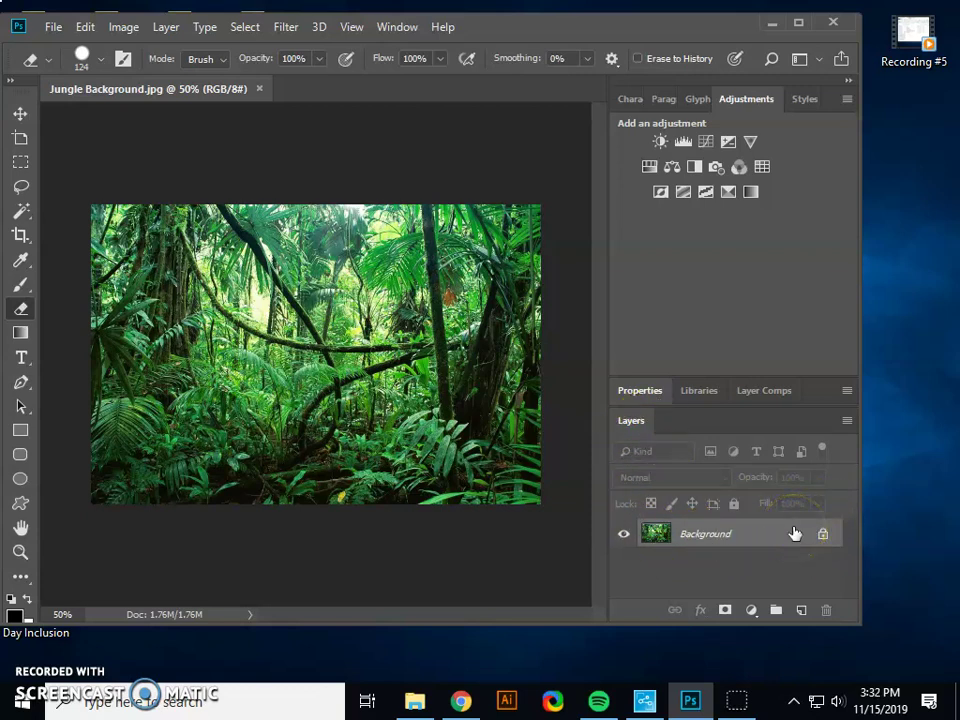
# Duplicate the Background layer and delete the original locked one, keeping only the copy.
pyautogui.click(168, 28)
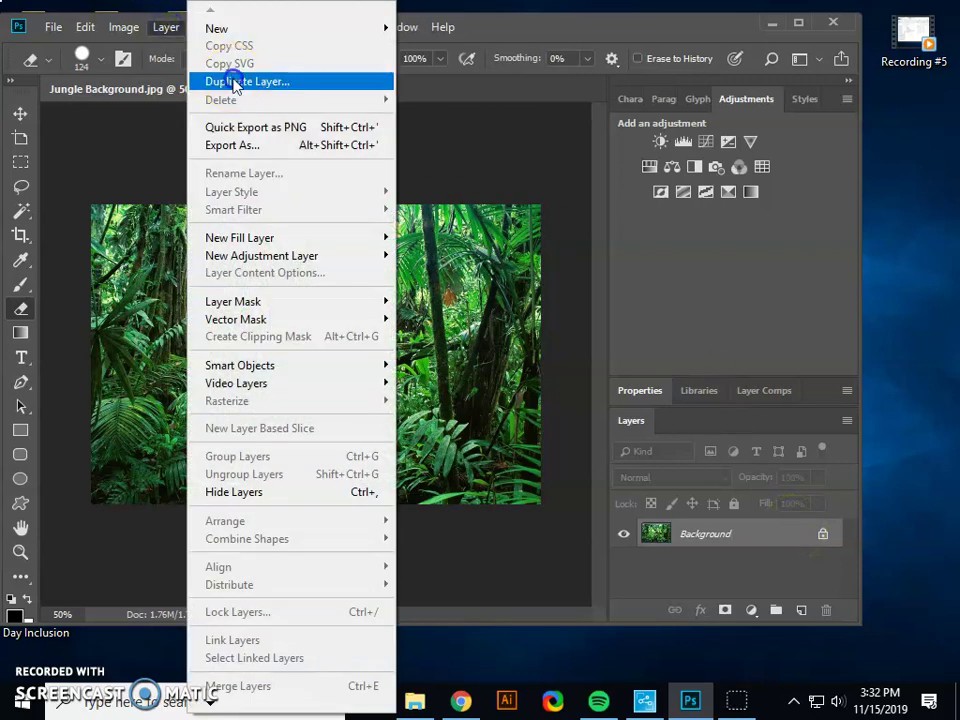
pyautogui.click(235, 82)
pyautogui.click(638, 178)
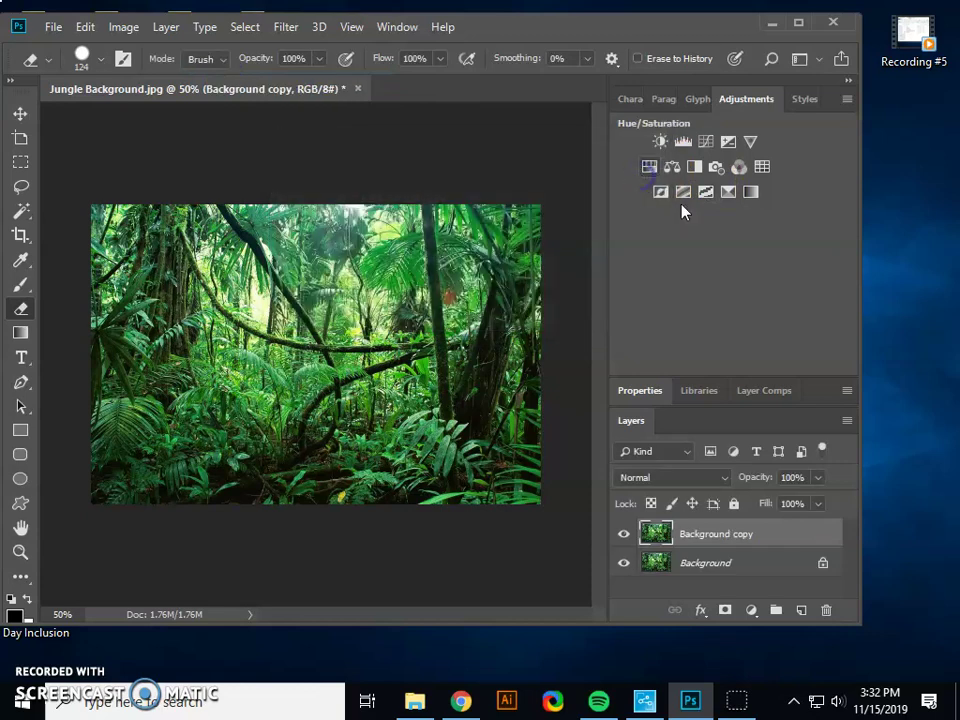
pyautogui.click(789, 565)
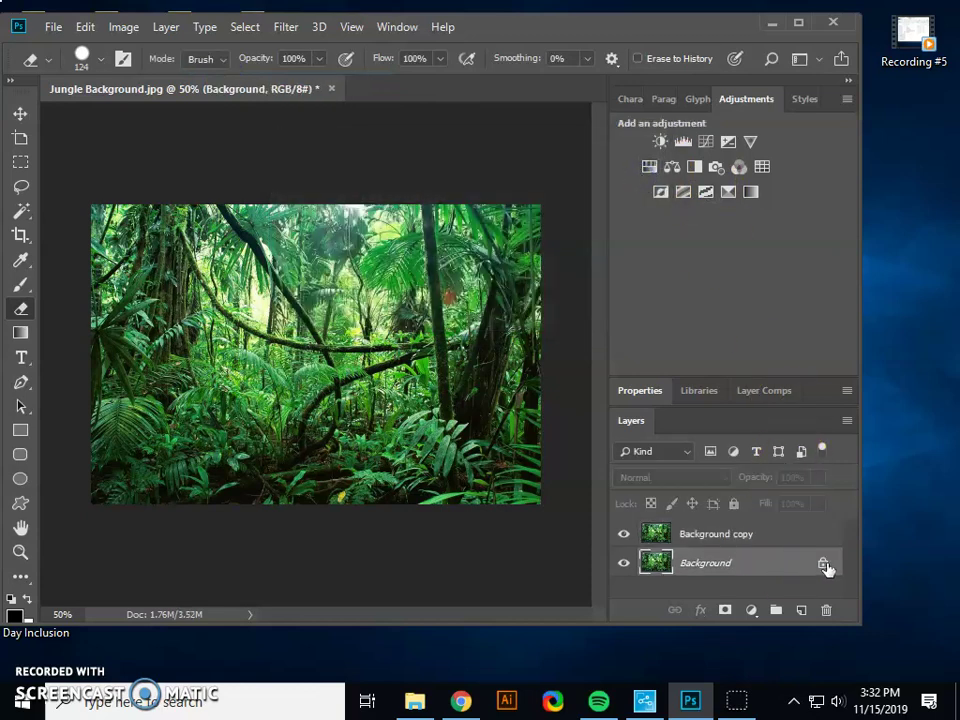
pyautogui.press('Delete')
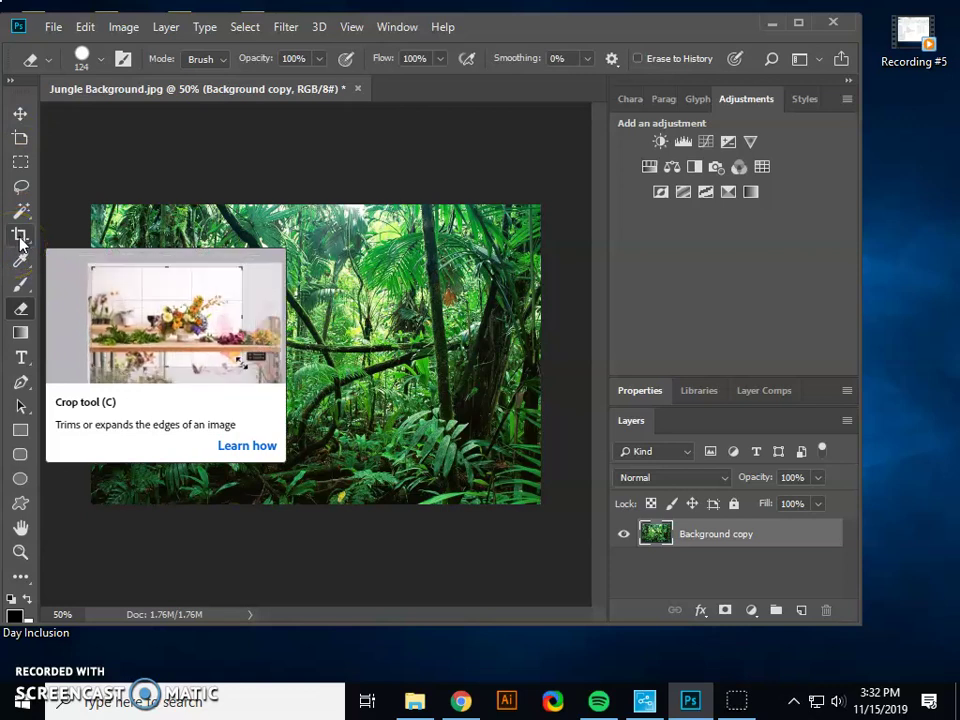
# Crop narrow strips off the left and right sides of the jungle image, making it about 2.8 in wide.
pyautogui.click(20, 236)
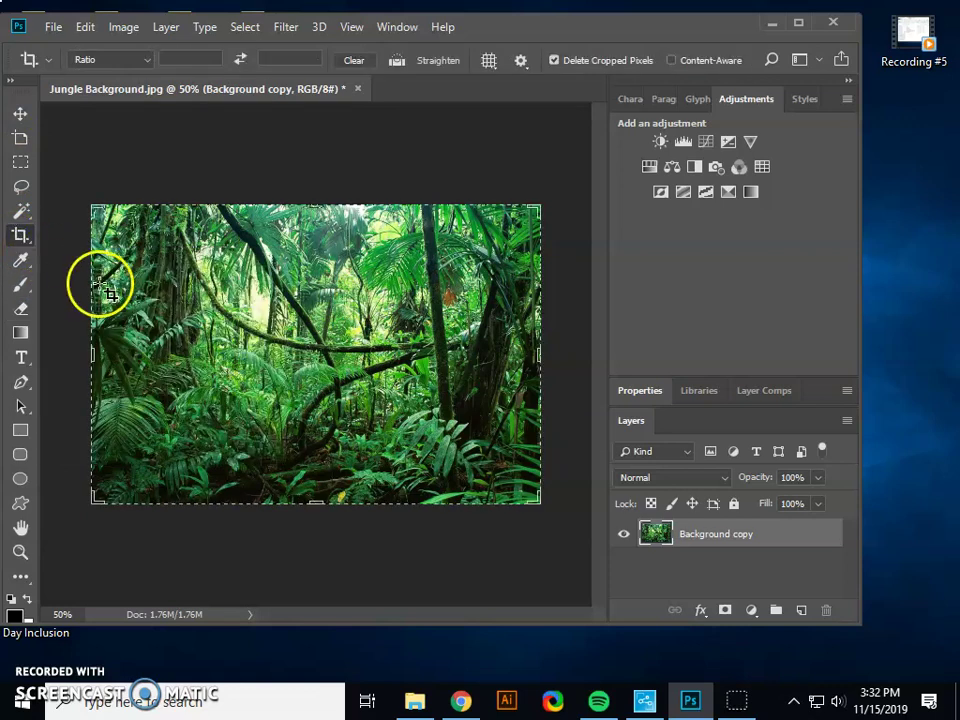
pyautogui.moveTo(545, 341); pyautogui.dragTo(531, 344)
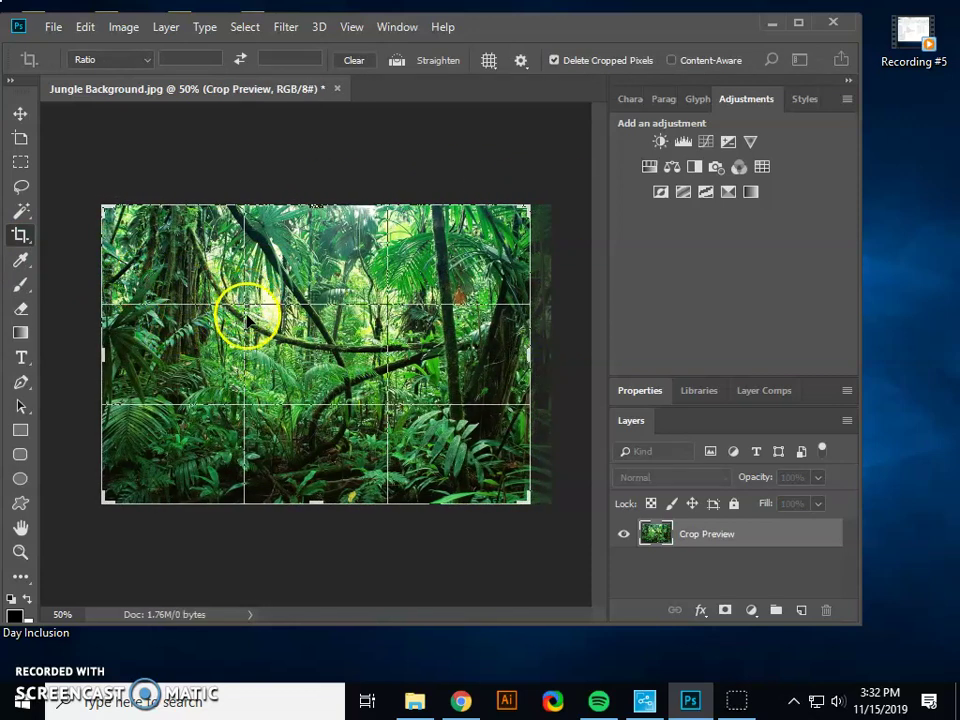
pyautogui.moveTo(103, 356); pyautogui.dragTo(121, 356)
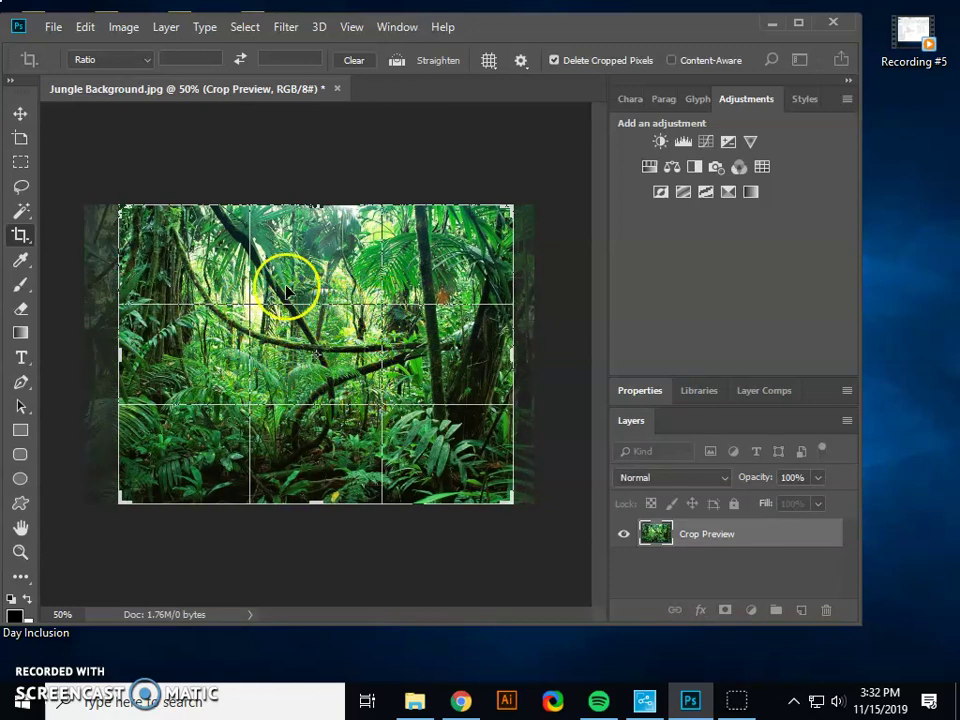
pyautogui.moveTo(281, 334)
pyautogui.mouseDown()
pyautogui.moveTo(264, 332)
pyautogui.moveTo(293, 345)
pyautogui.mouseUp()
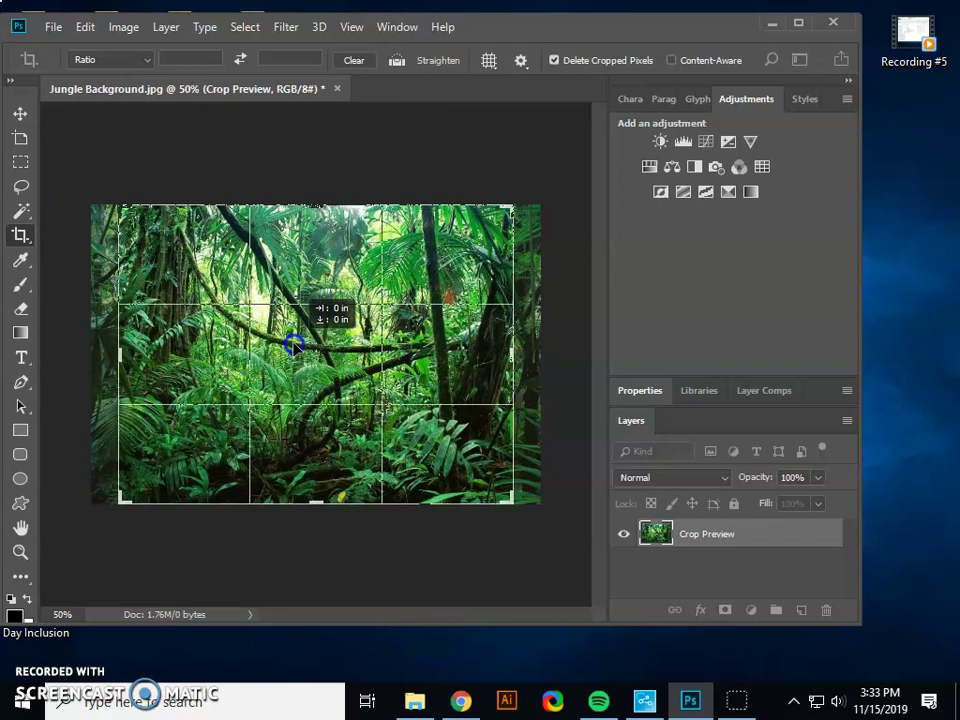
pyautogui.click(124, 27)
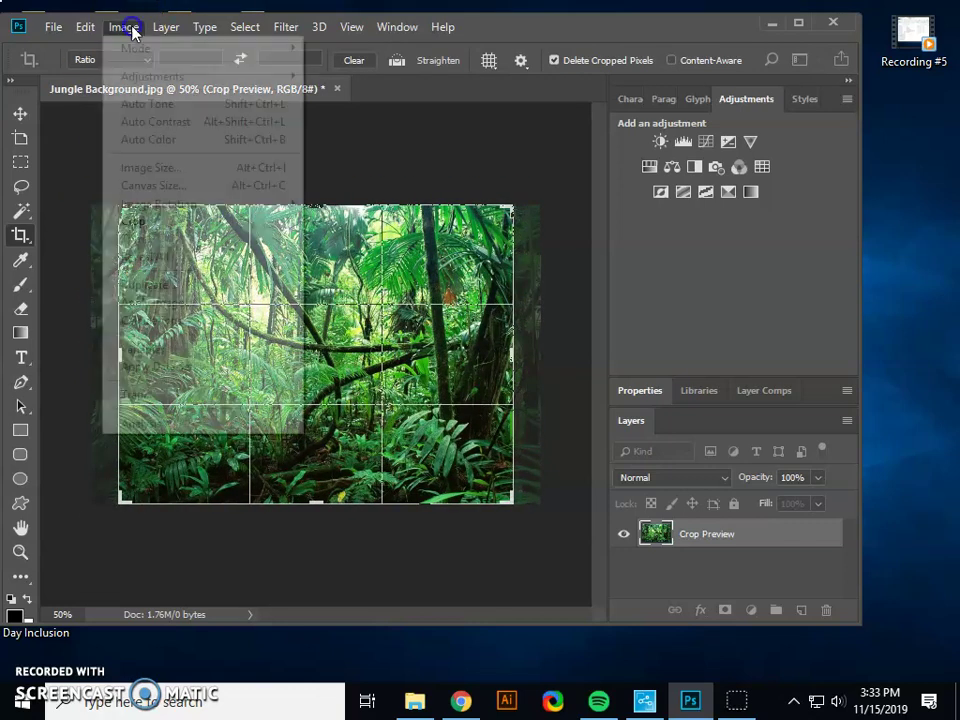
pyautogui.click(134, 222)
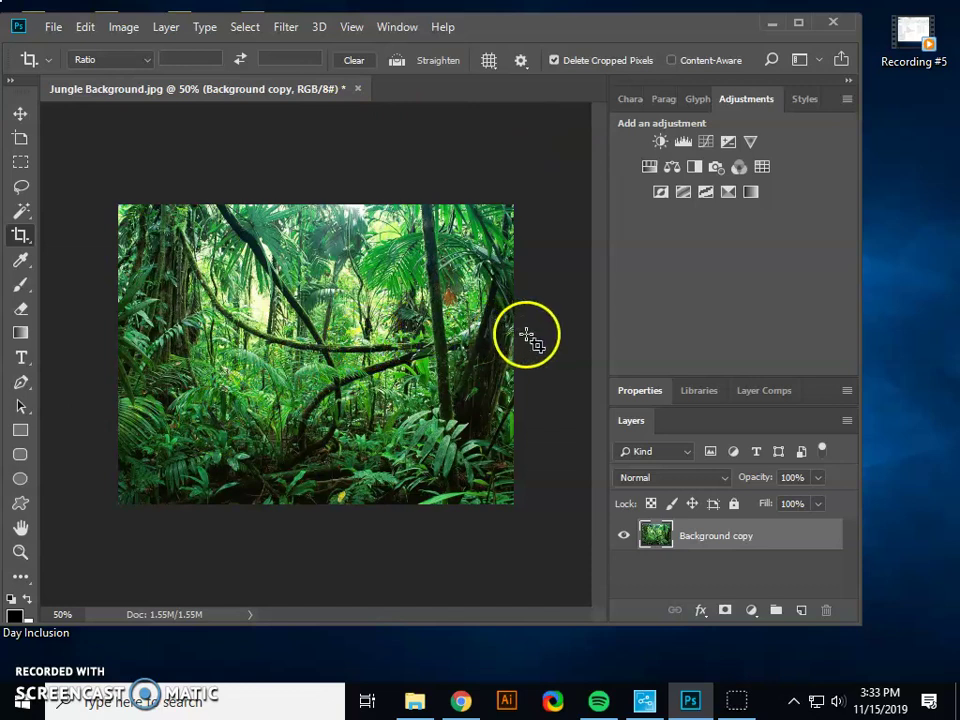
pyautogui.click(396, 27)
pyautogui.click(500, 140)
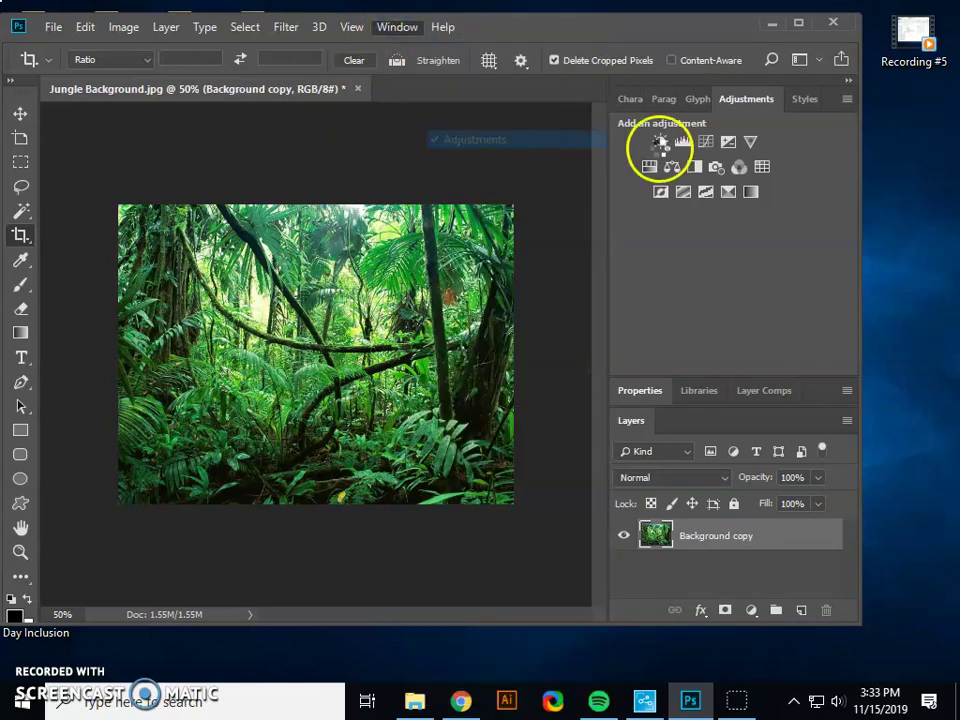
pyautogui.click(396, 27)
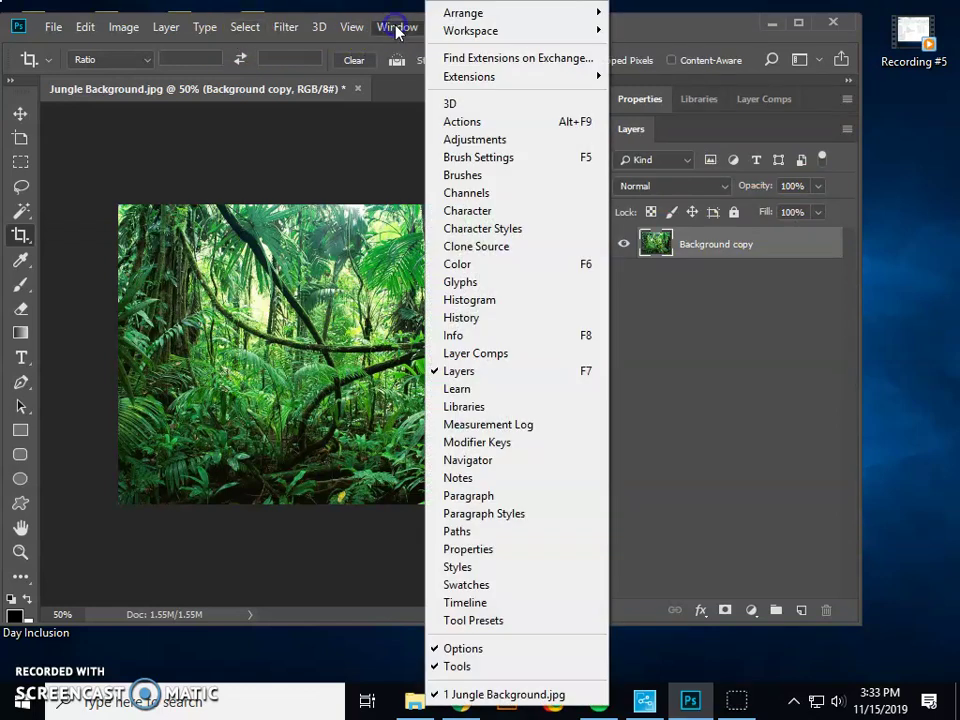
pyautogui.click(452, 137)
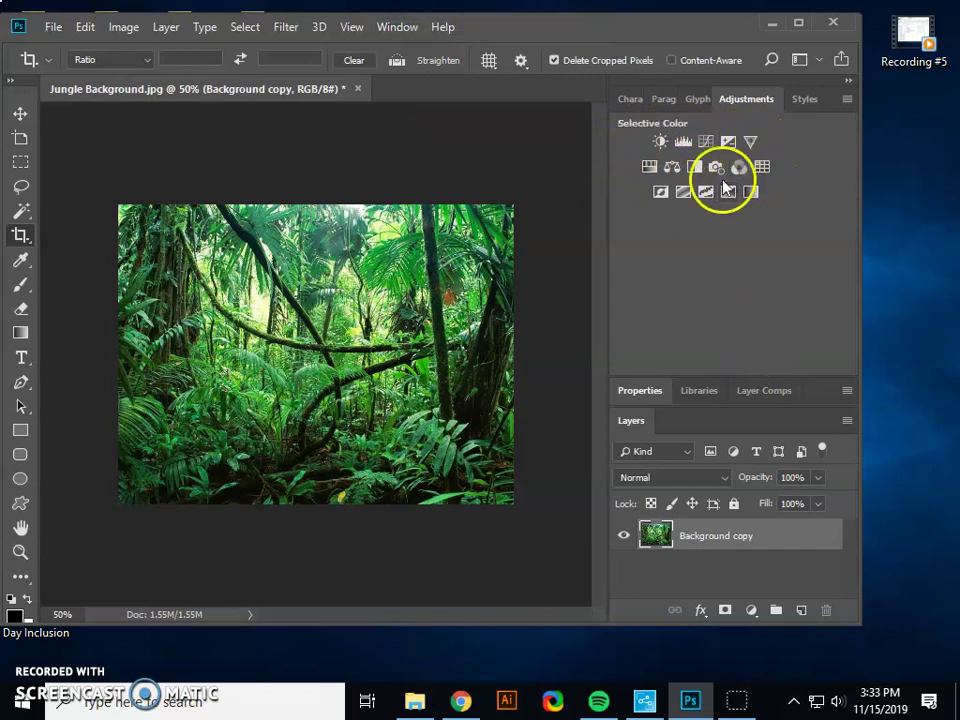
# Add a Brightness/Contrast adjustment with brightness -33 and contrast 42, plus an Exposure adjustment with exposure -0.03.
pyautogui.click(661, 143)
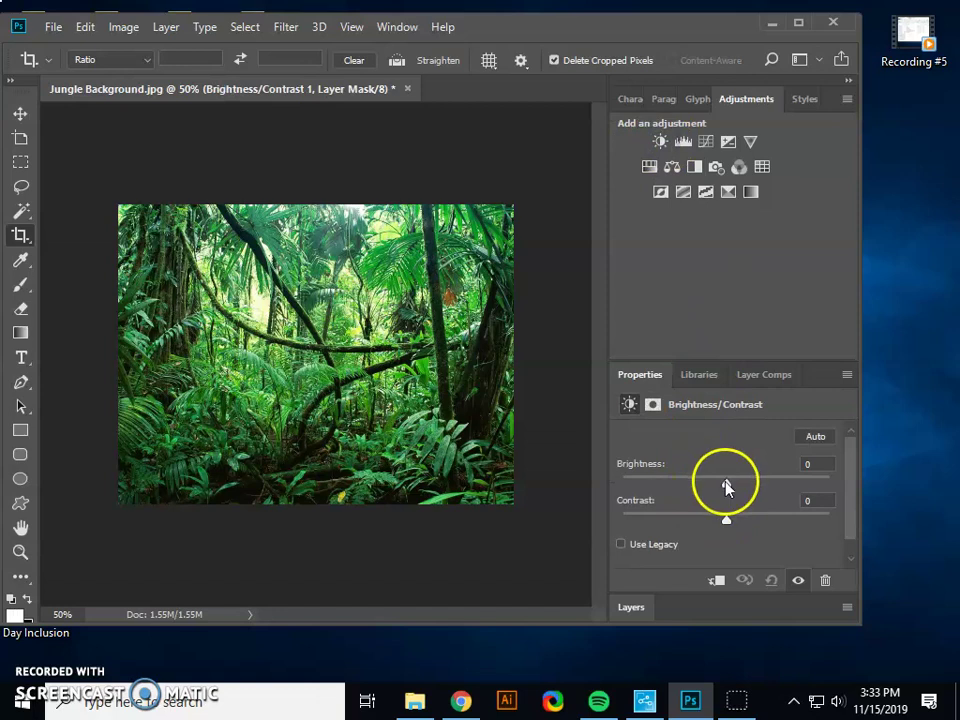
pyautogui.moveTo(726, 522); pyautogui.dragTo(713, 488)
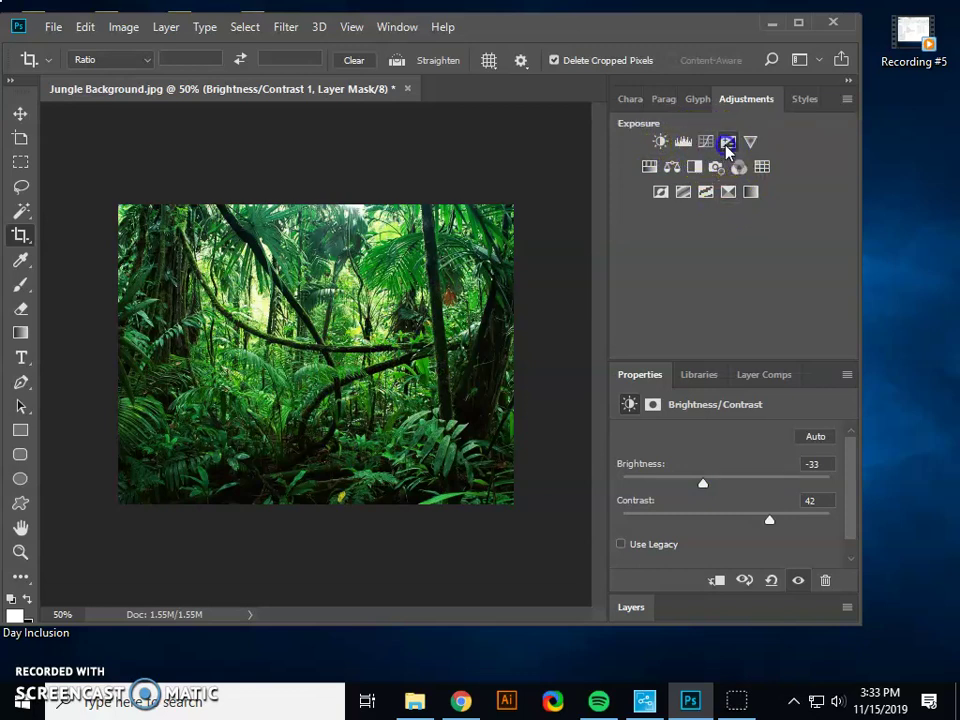
pyautogui.click(727, 143)
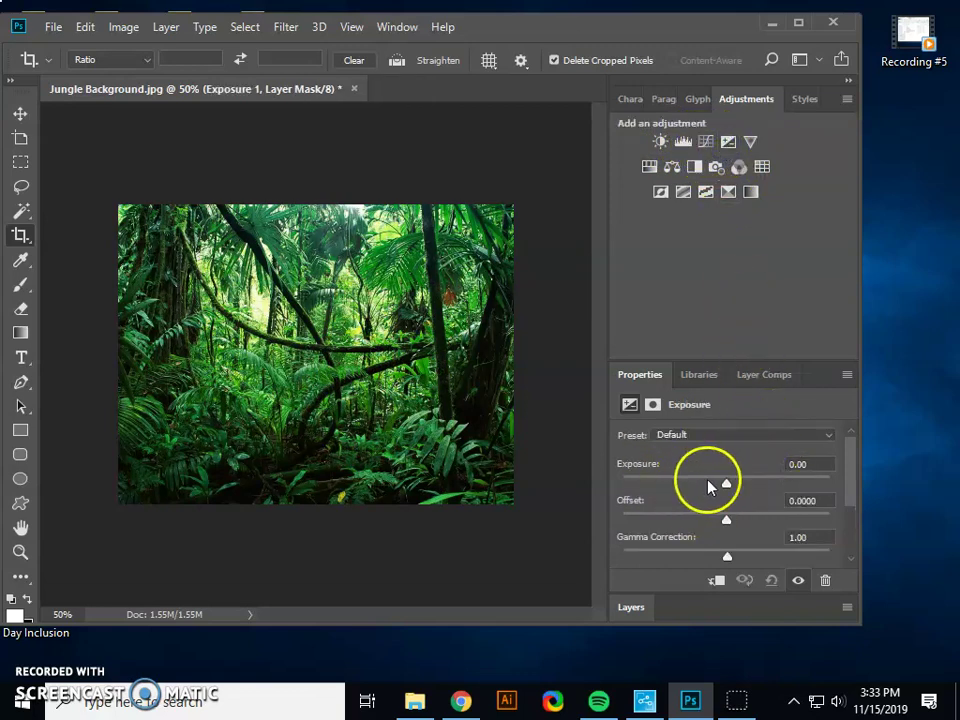
pyautogui.moveTo(728, 485)
pyautogui.mouseDown()
pyautogui.moveTo(737, 485)
pyautogui.moveTo(726, 485)
pyautogui.mouseUp()
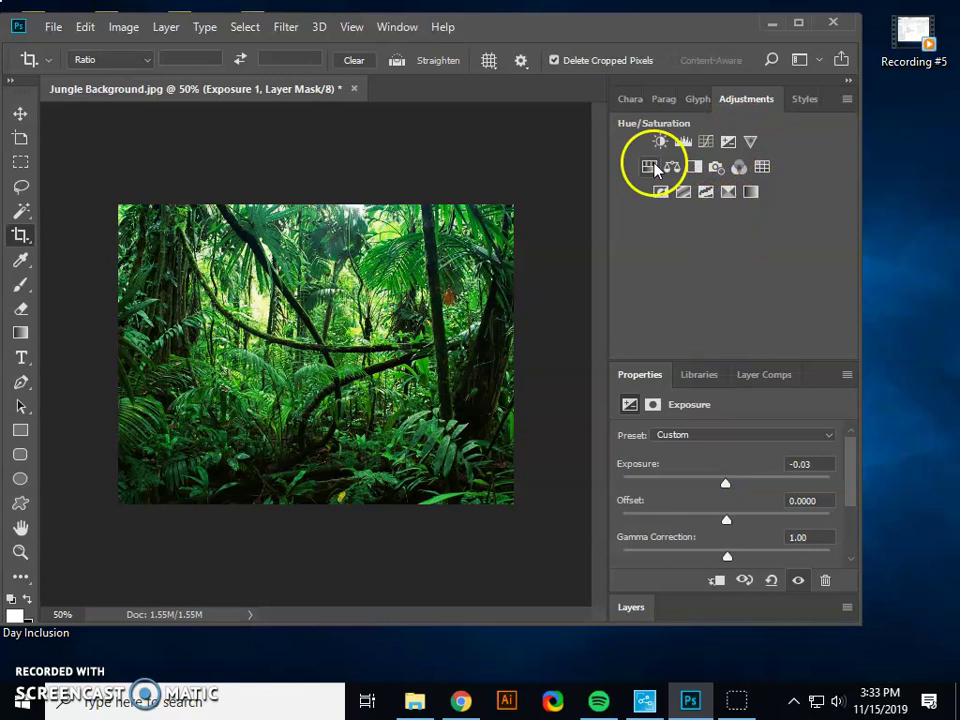
# Add a Photo Filter adjustment using the Sepia filter at 95% density, and return to the Move tool.
pyautogui.click(718, 168)
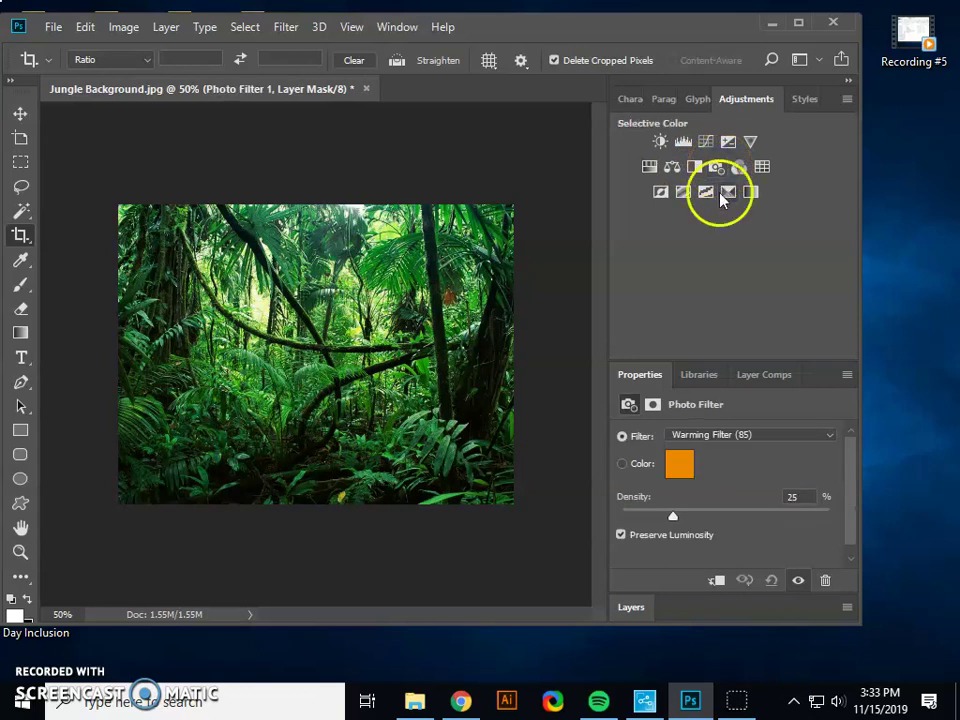
pyautogui.click(734, 436)
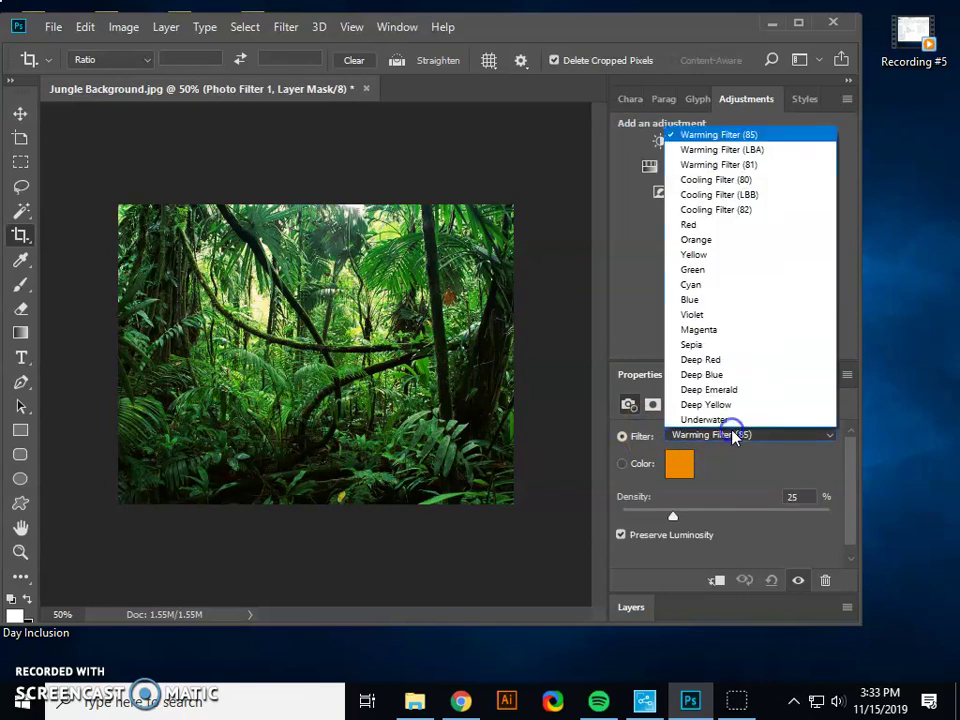
pyautogui.click(707, 344)
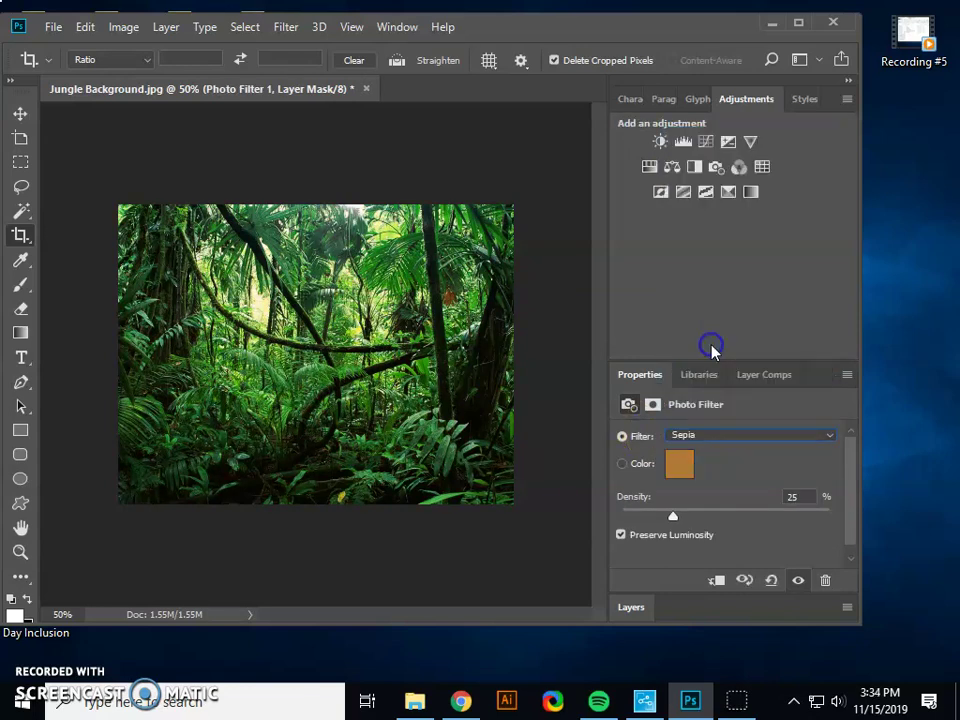
pyautogui.moveTo(680, 521); pyautogui.dragTo(740, 518)
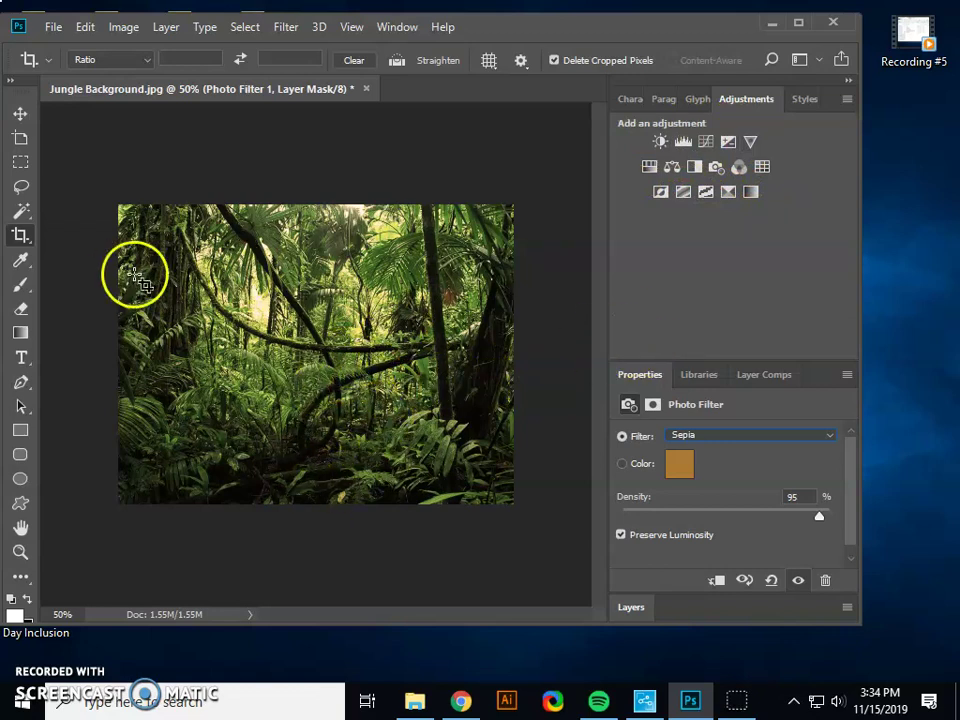
pyautogui.click(20, 116)
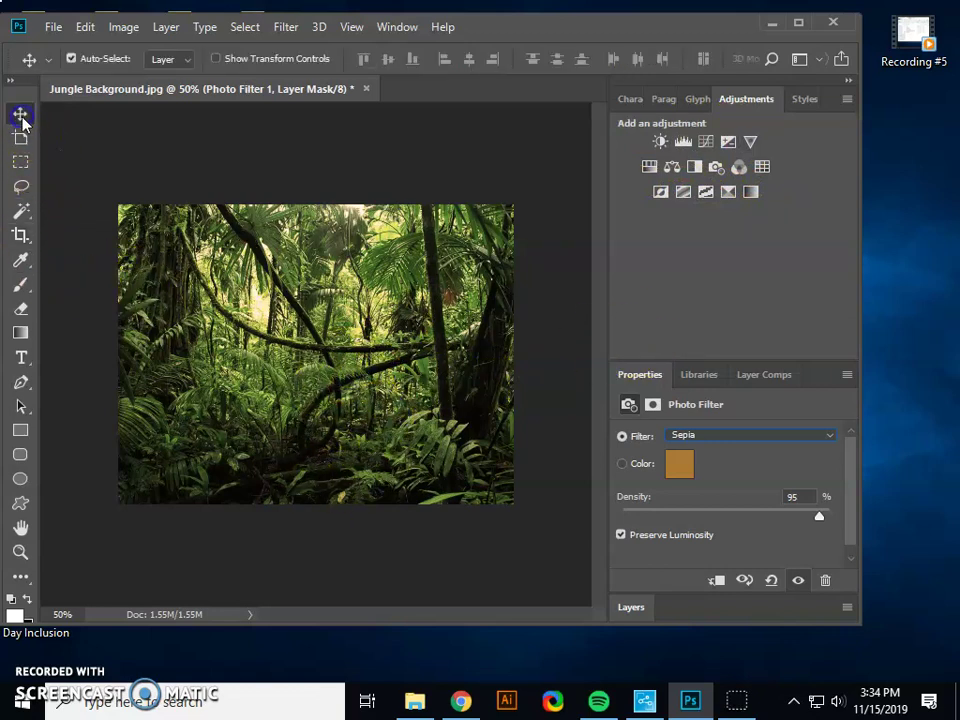
# Save a JPEG copy of the adjusted jungle image as "Jungle Background Updated" in the Cover Art Project folder, at Medium quality 6 with progressive format.
pyautogui.click(53, 27)
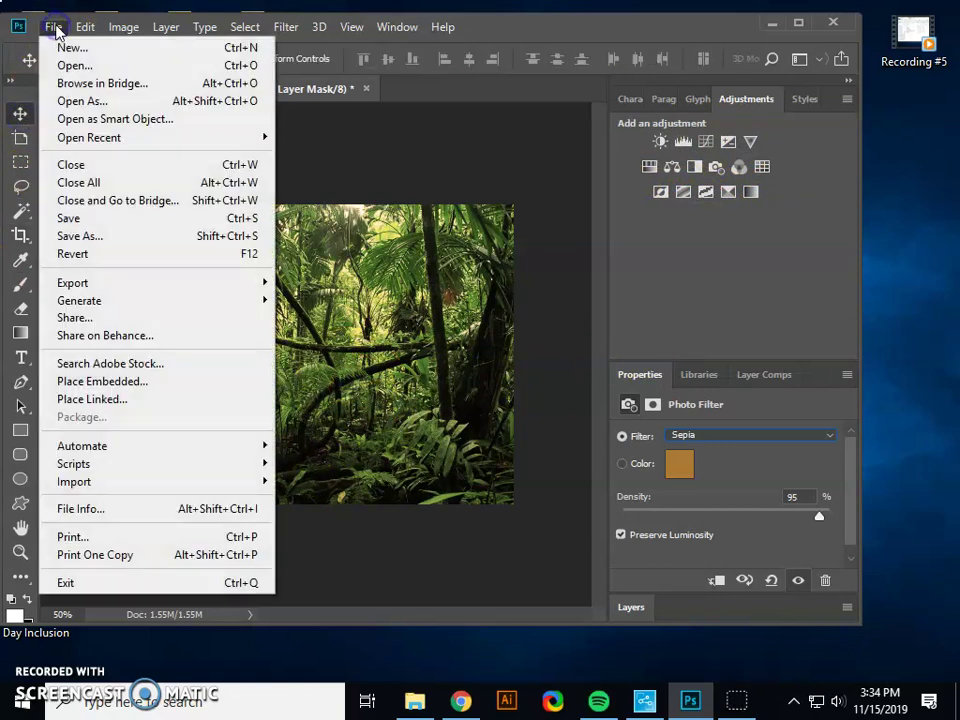
pyautogui.click(97, 243)
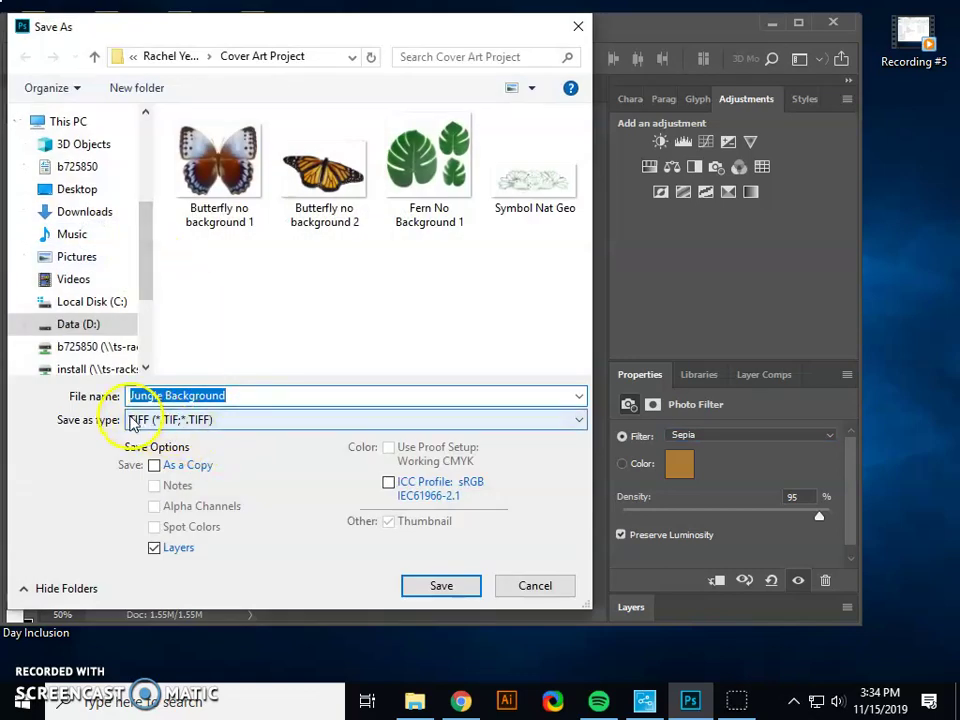
pyautogui.click(243, 423)
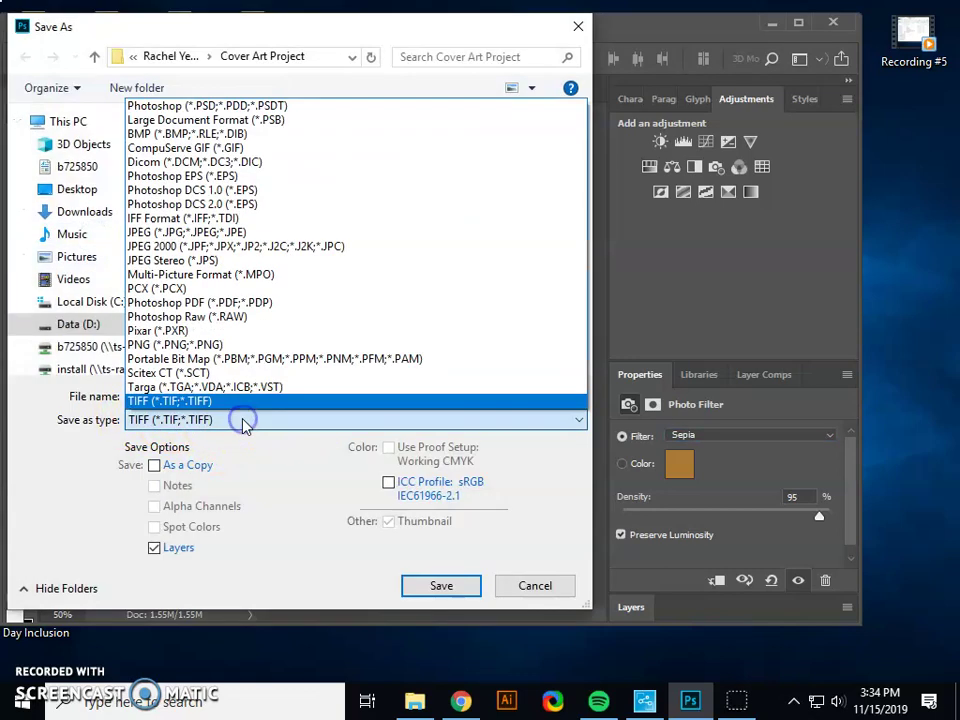
pyautogui.click(197, 232)
pyautogui.moveTo(251, 398); pyautogui.dragTo(131, 397)
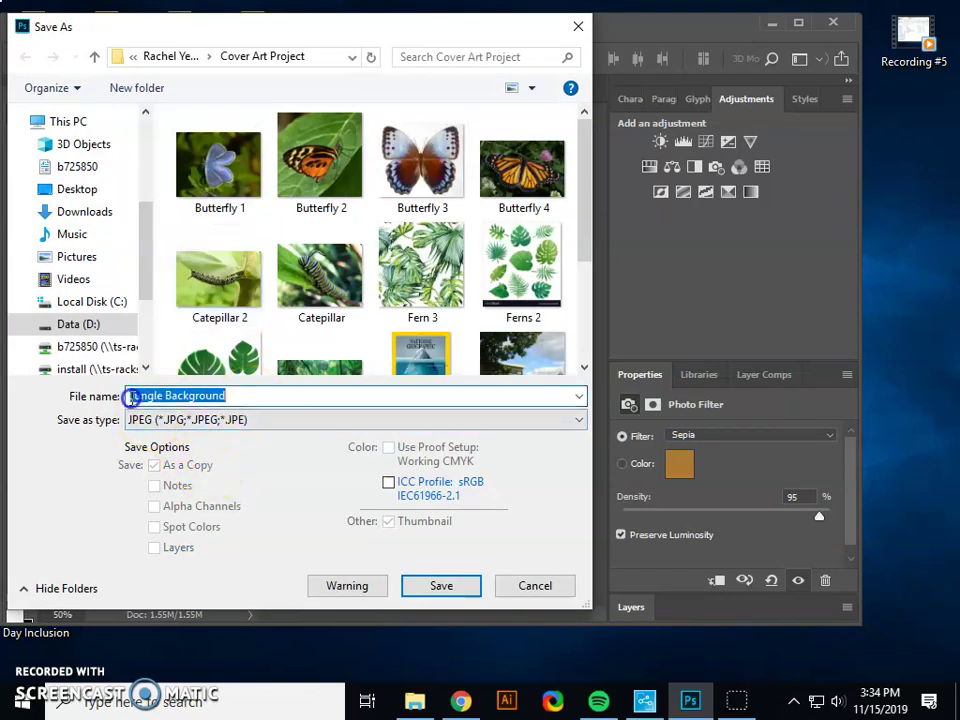
pyautogui.write('Ju')
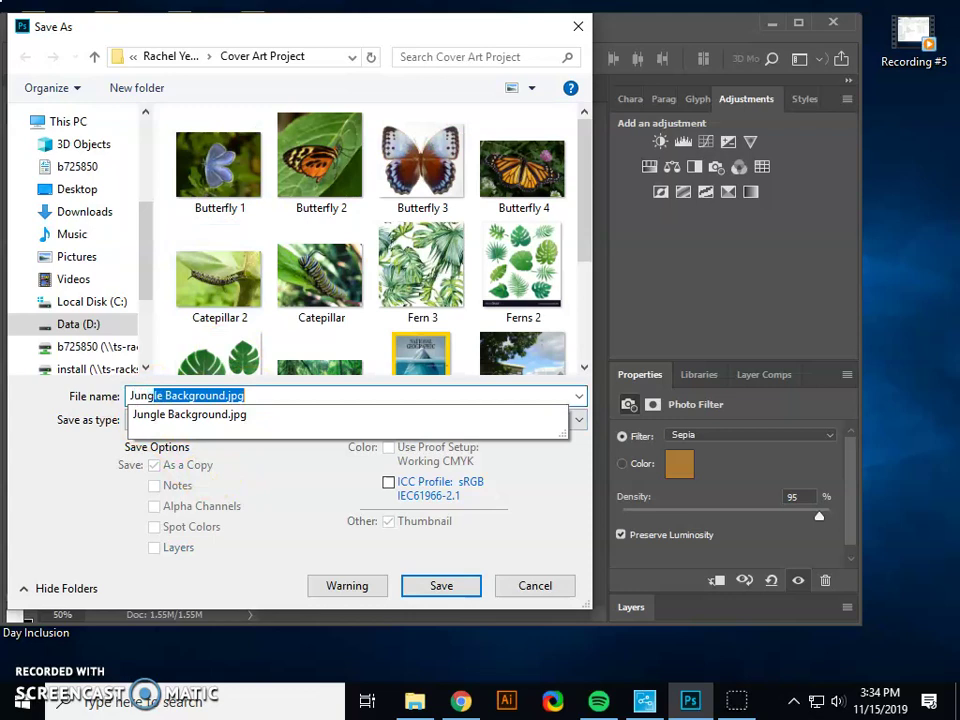
pyautogui.write('ngle Background Upda')
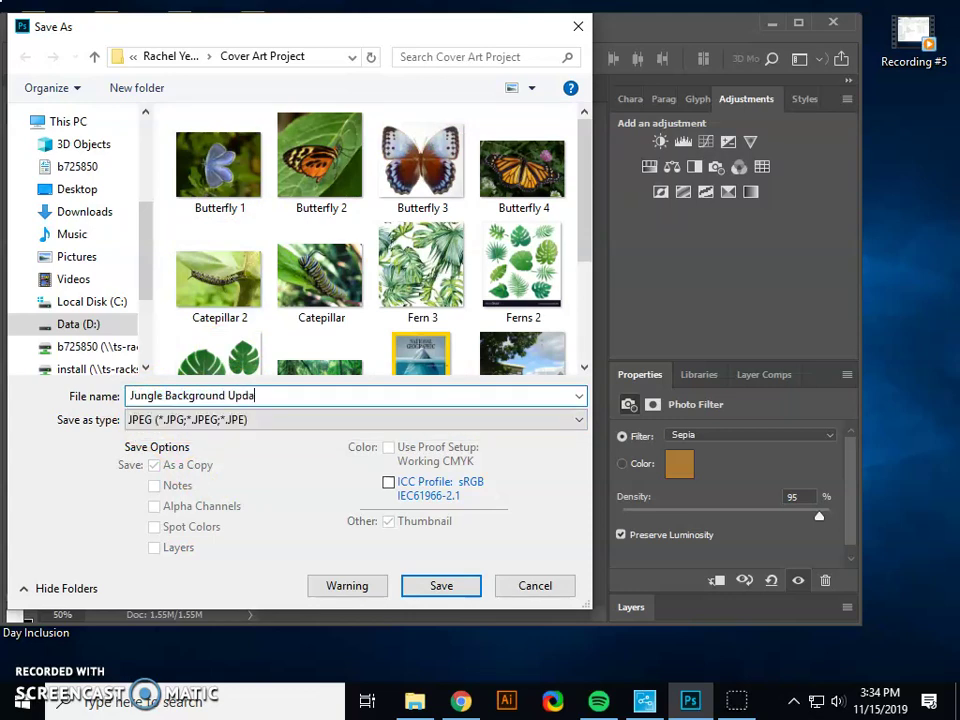
pyautogui.write('ted')
pyautogui.press('Return')
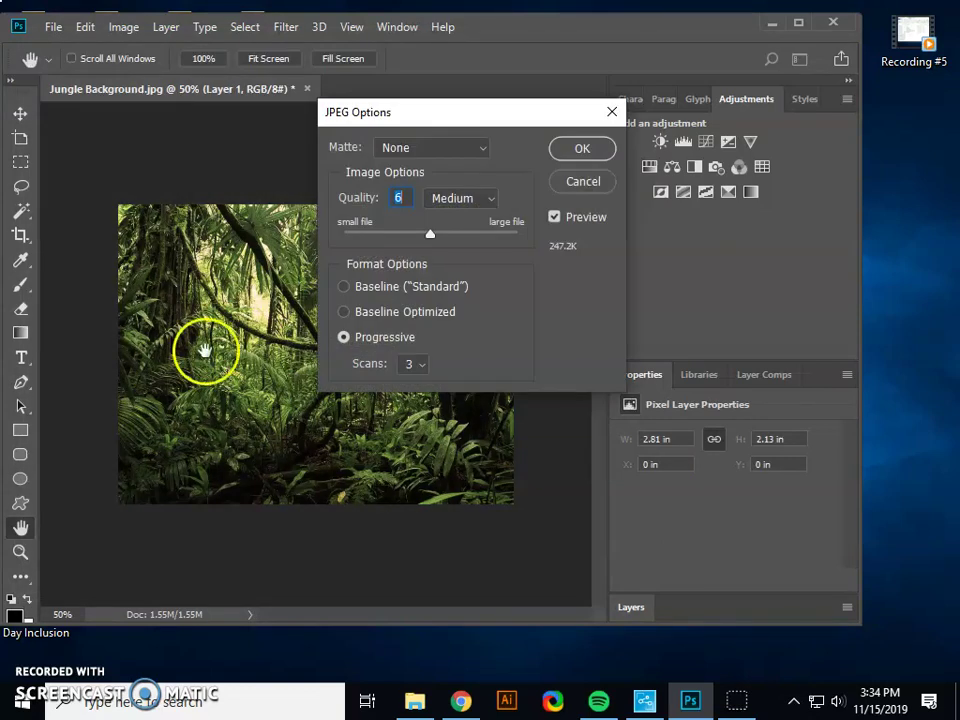
pyautogui.click(575, 150)
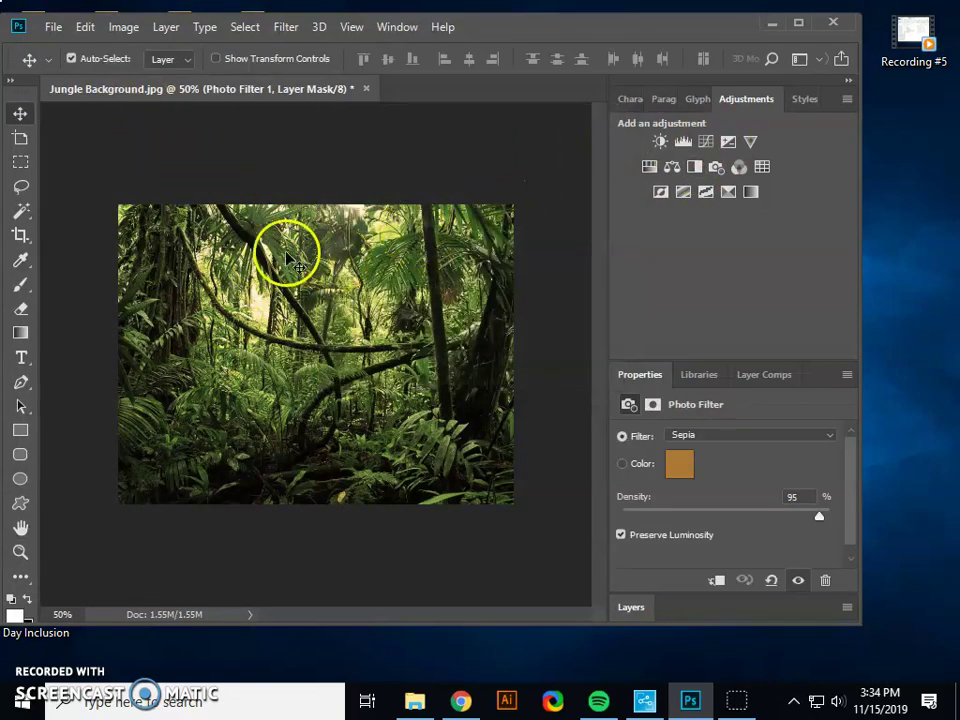
# Close the original Jungle Background.jpg document without saving its changes.
pyautogui.click(367, 89)
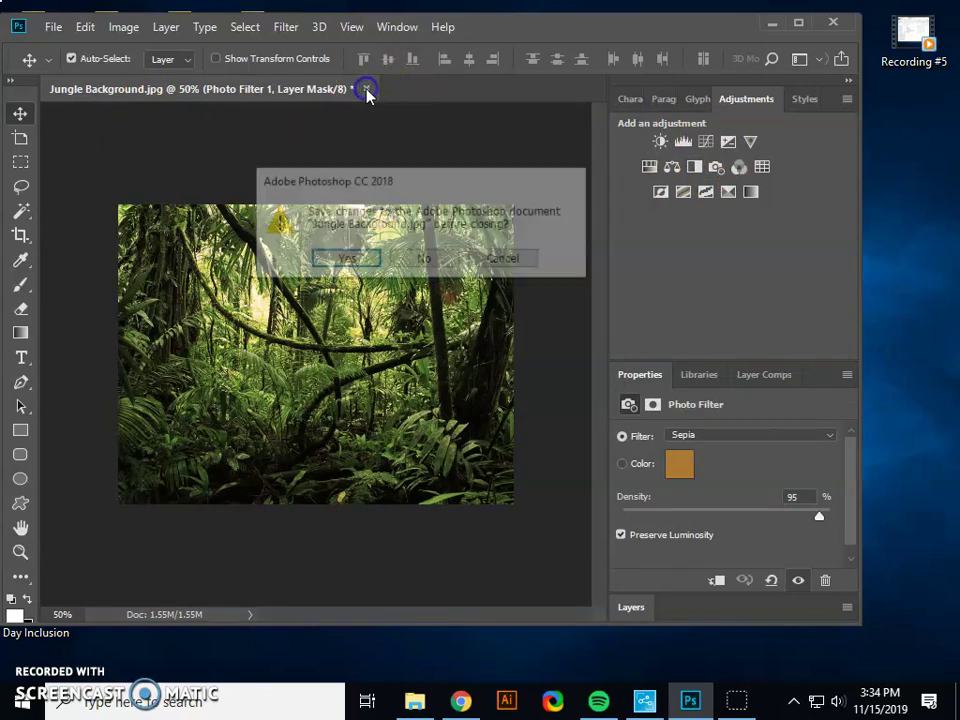
pyautogui.click(432, 259)
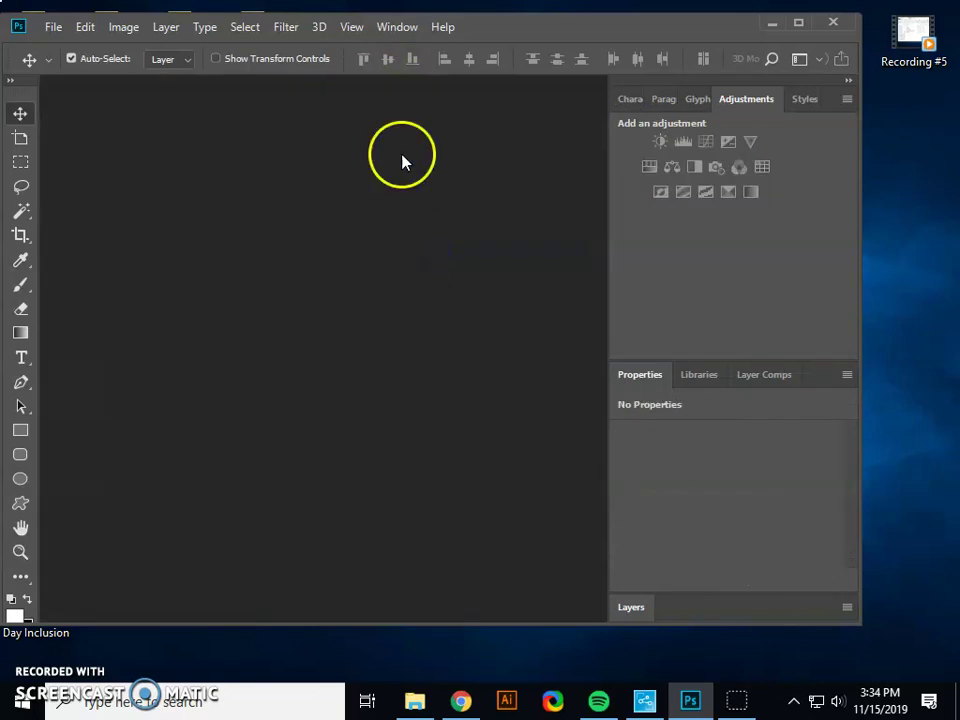
pyautogui.click(238, 335)
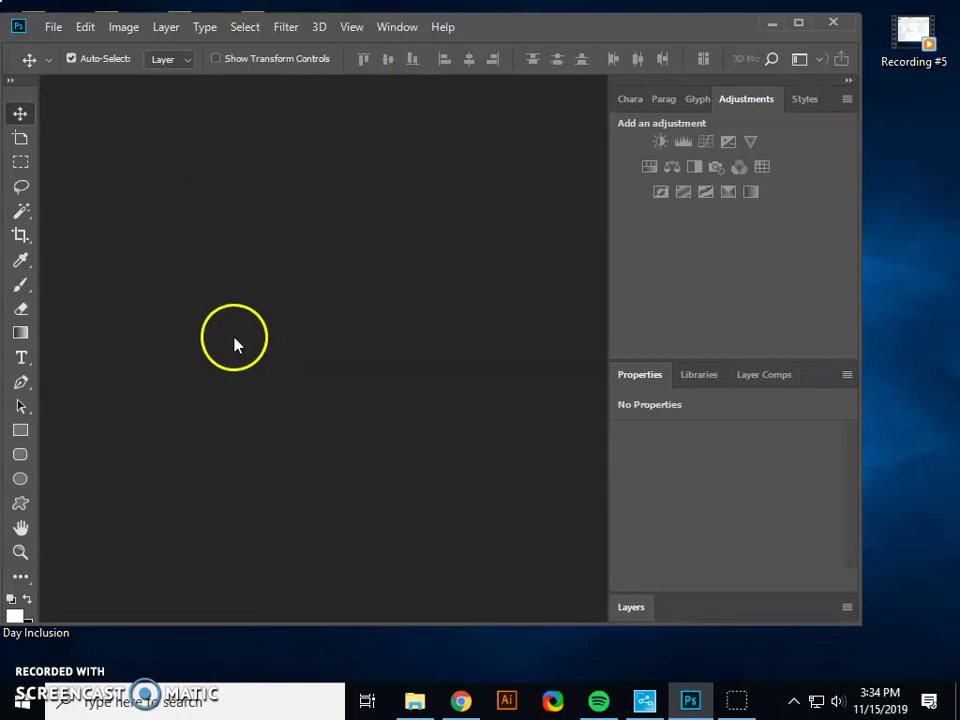
# Open the image Butterfly 3 from the Cover Art Project folder.
pyautogui.click(56, 30)
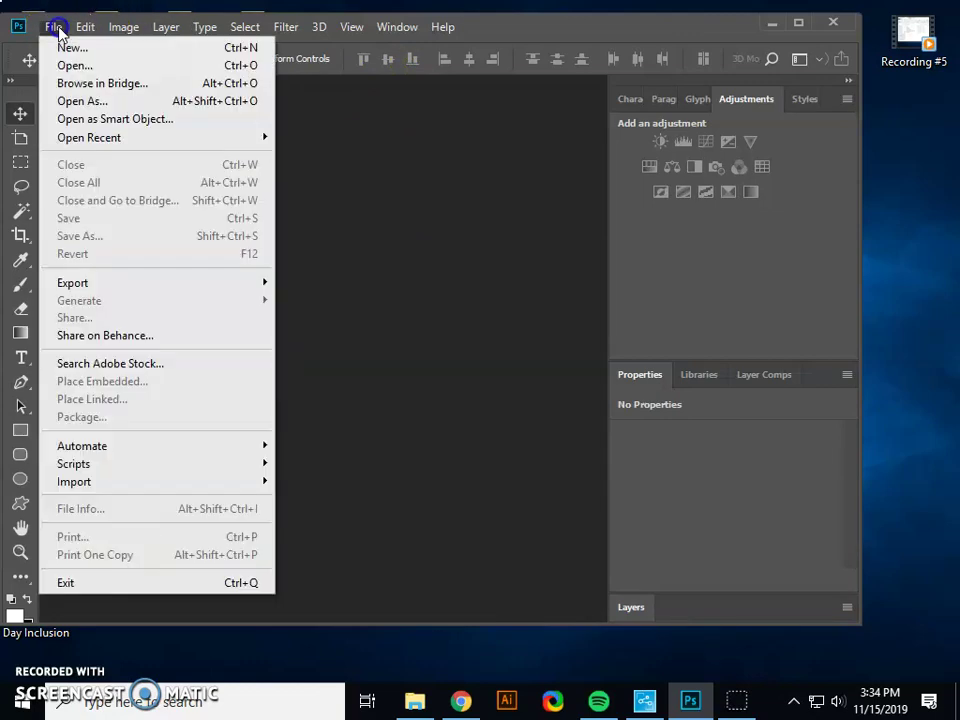
pyautogui.click(78, 64)
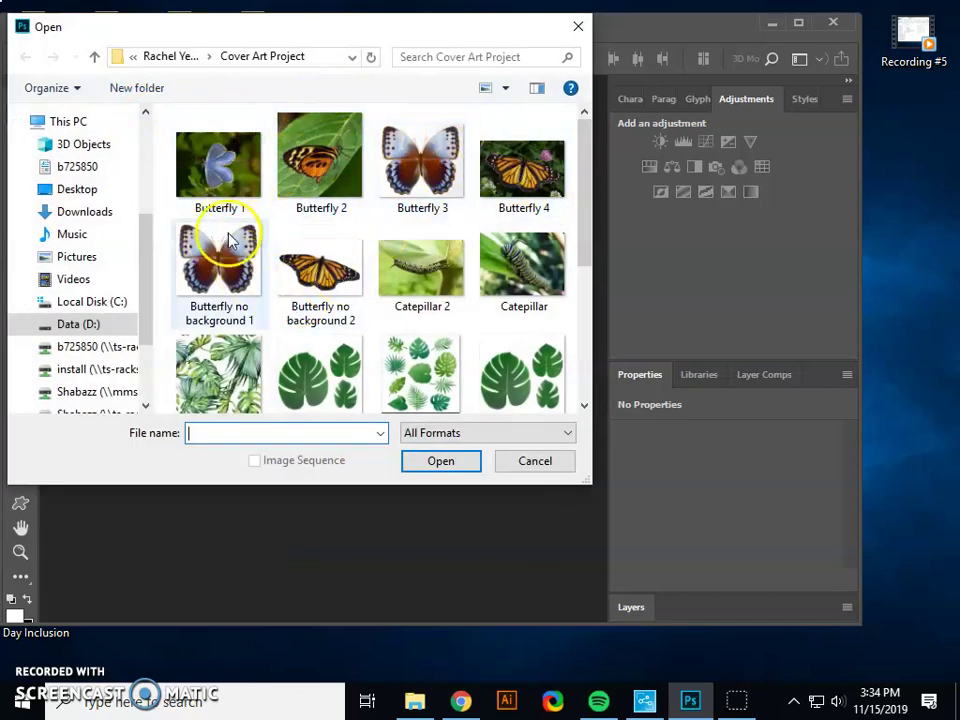
pyautogui.doubleClick(221, 265)
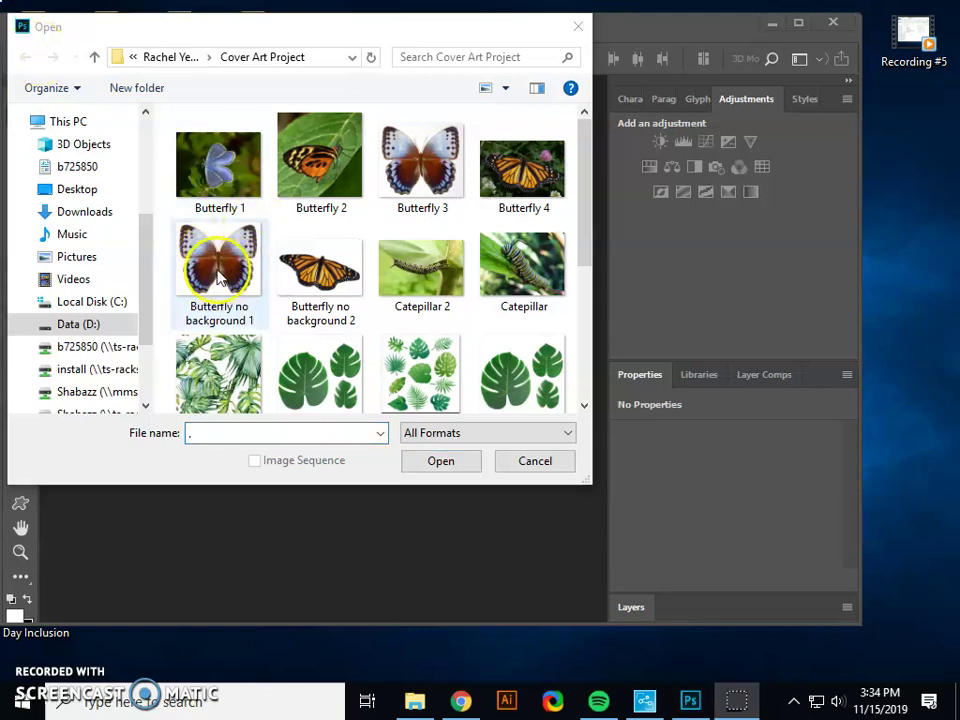
pyautogui.click(408, 175)
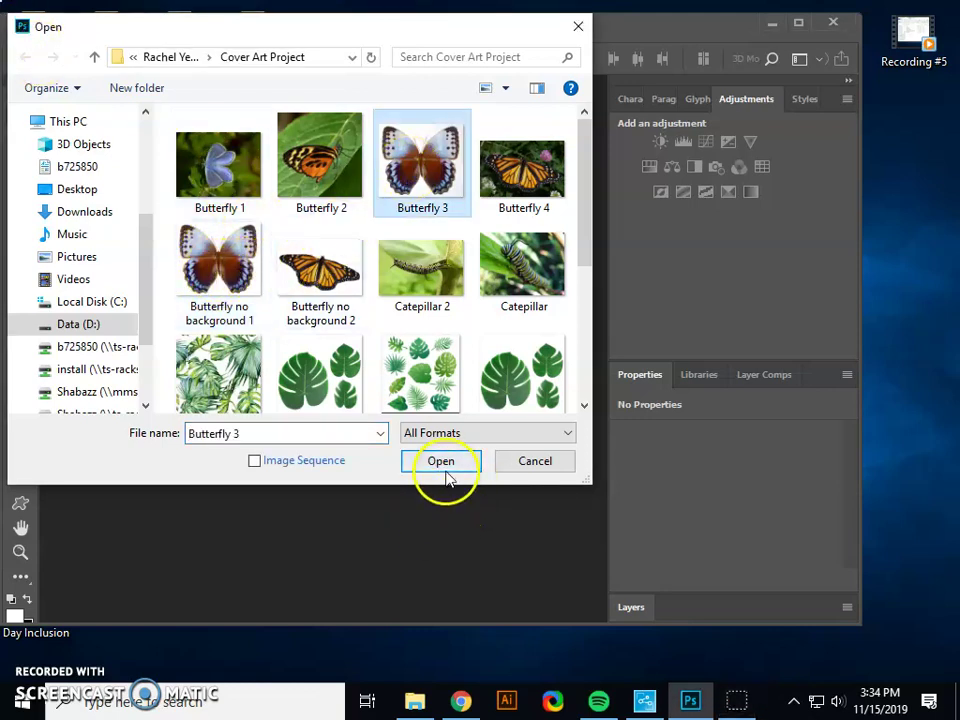
pyautogui.click(441, 464)
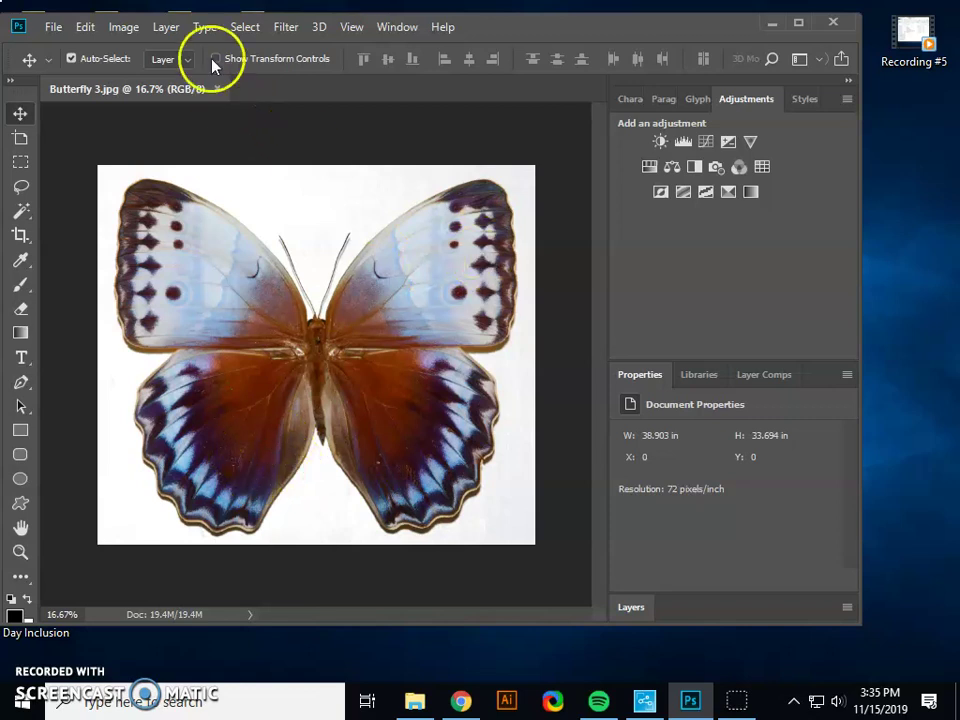
# Show the layer list, duplicate the butterfly's Background layer as "Background copy", and delete the original locked layer.
pyautogui.click(397, 27)
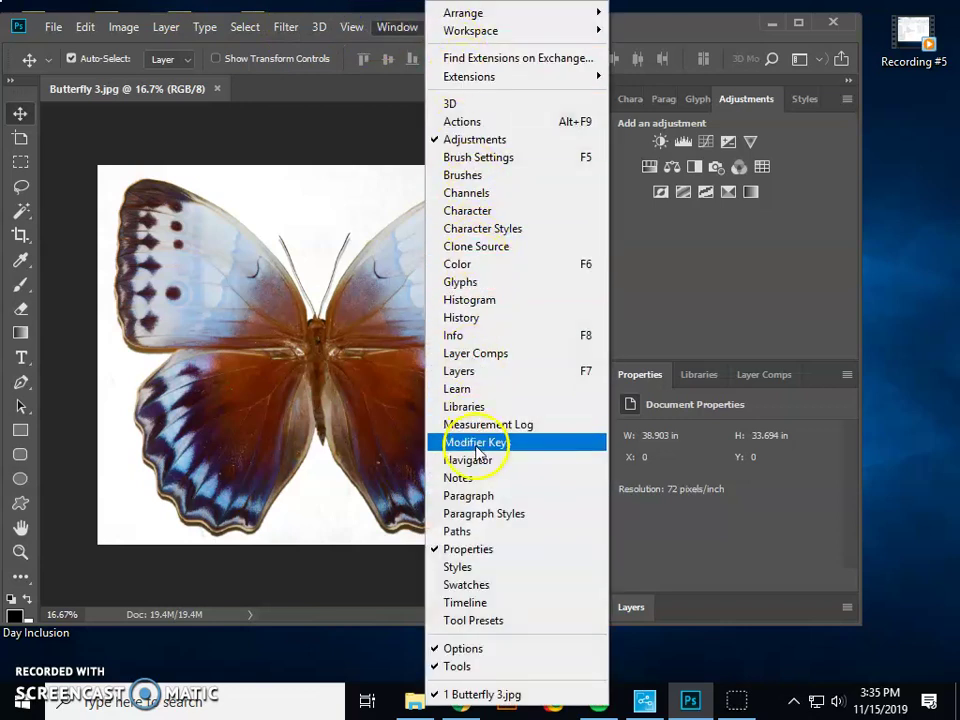
pyautogui.click(470, 372)
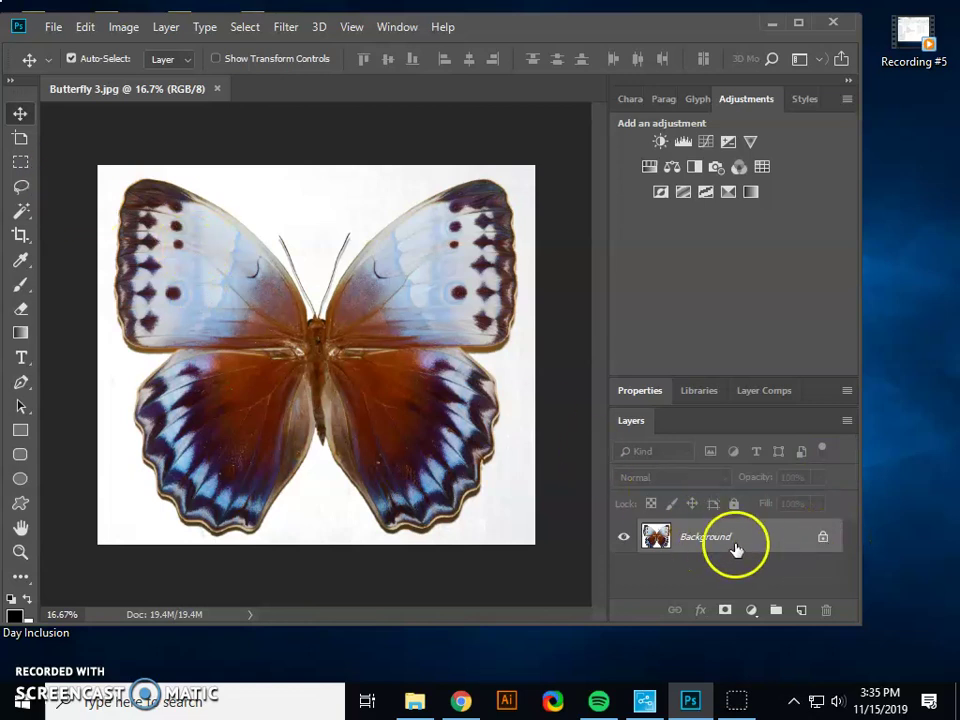
pyautogui.click(161, 27)
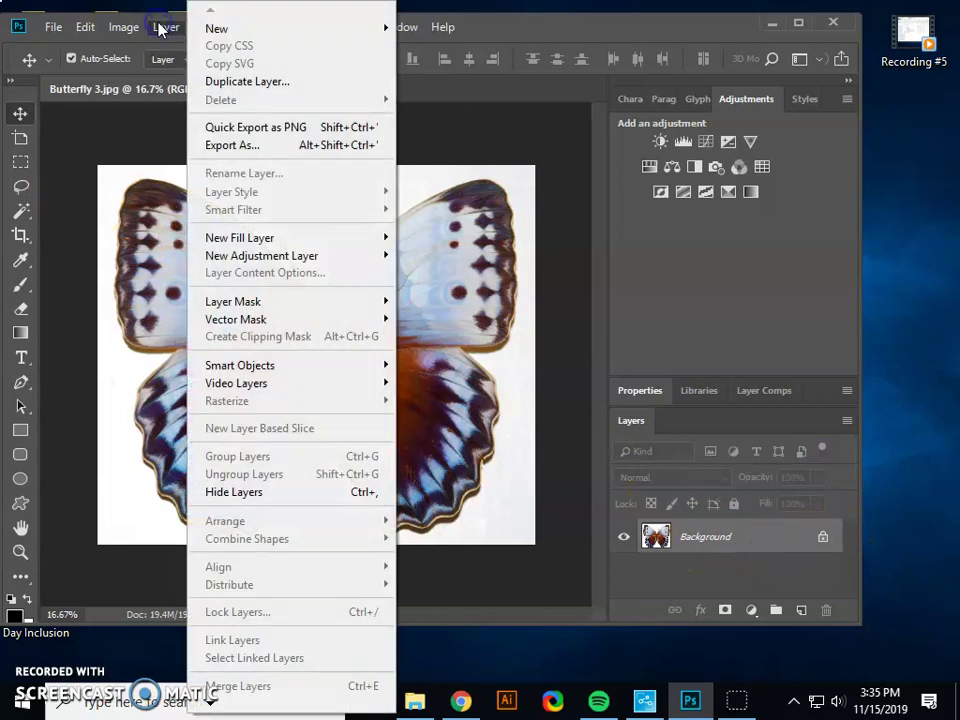
pyautogui.click(210, 81)
pyautogui.click(641, 177)
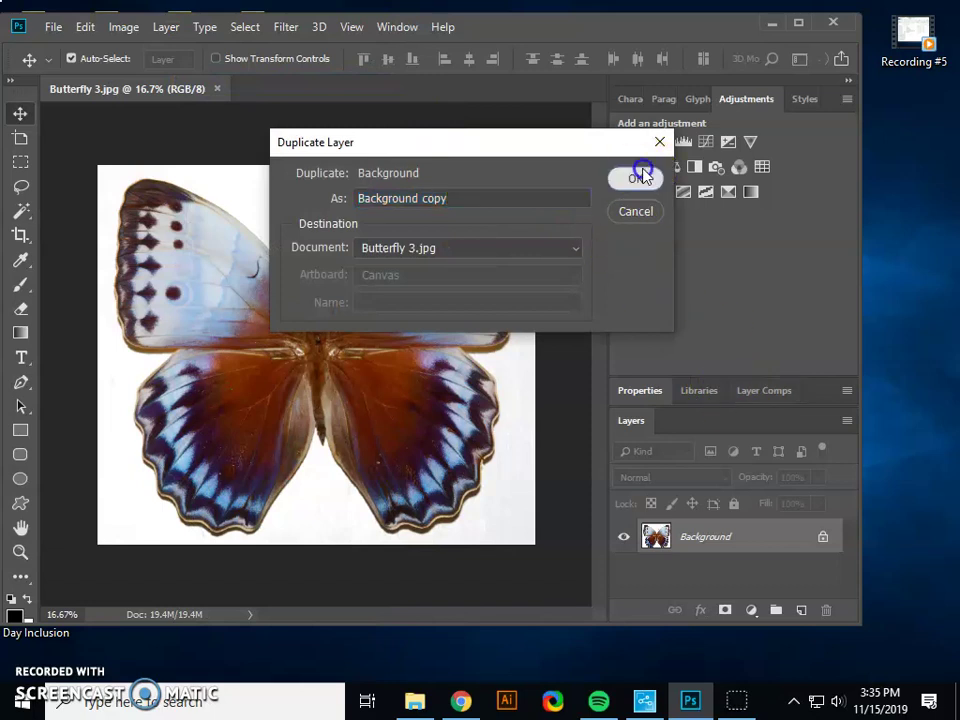
pyautogui.click(789, 568)
pyautogui.press('Delete')
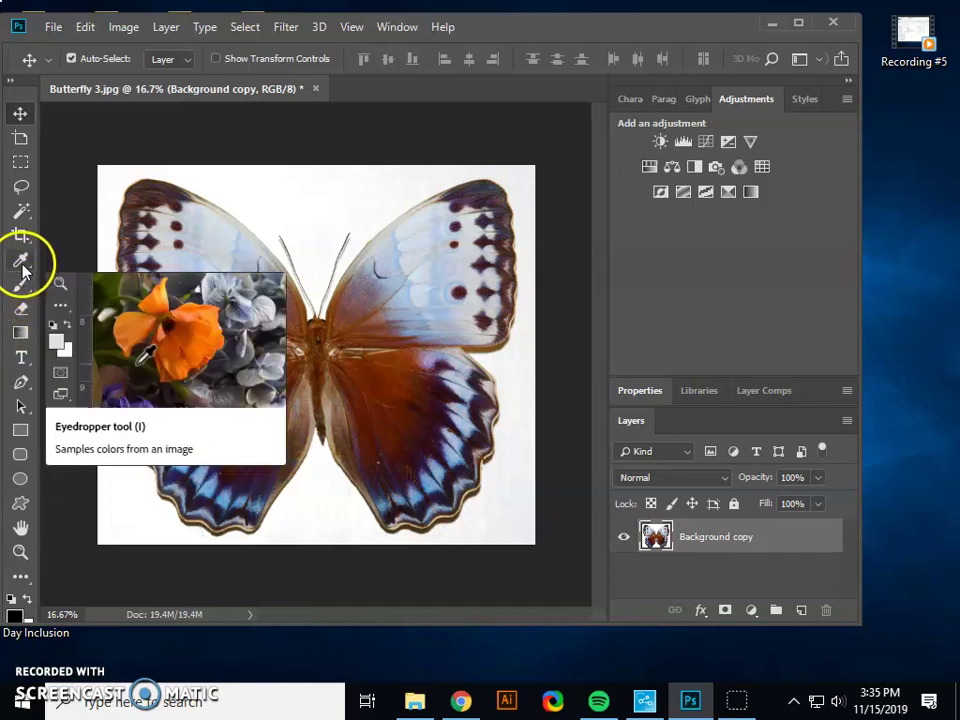
# Select the white area around the butterfly with the Magic Wand at tolerance 20, delete it, and clear the selection.
pyautogui.click(22, 212)
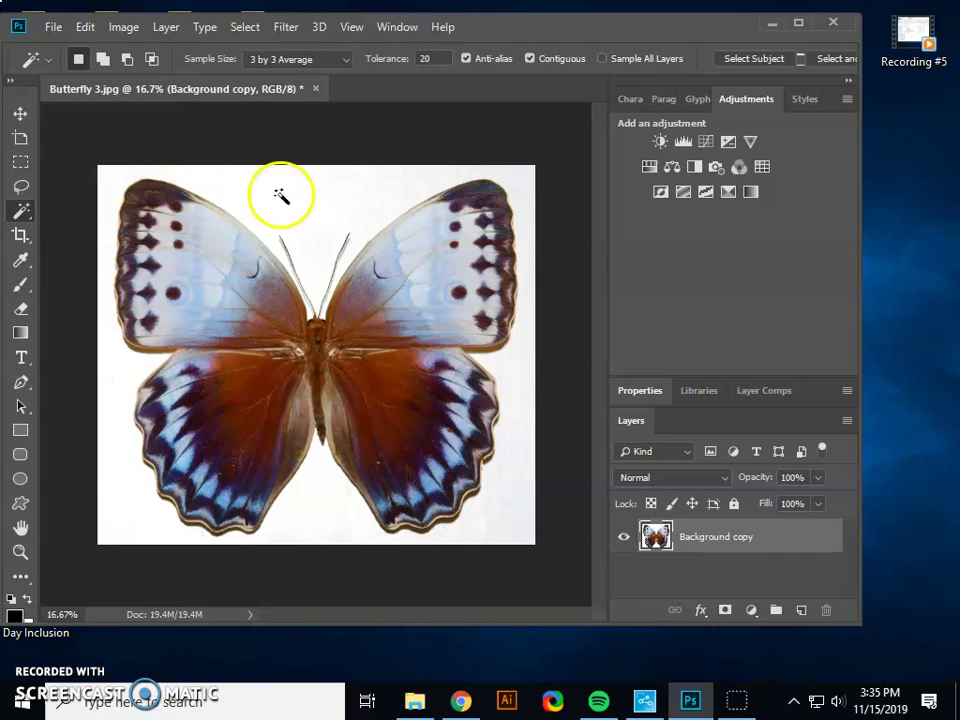
pyautogui.click(313, 214)
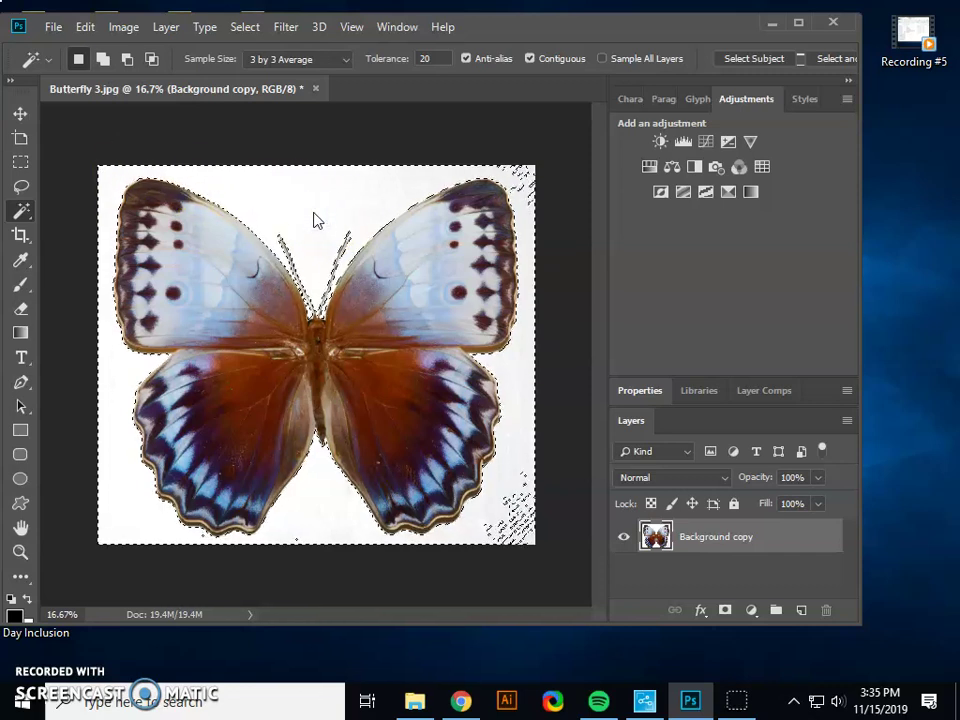
pyautogui.press('Delete')
pyautogui.click(315, 207)
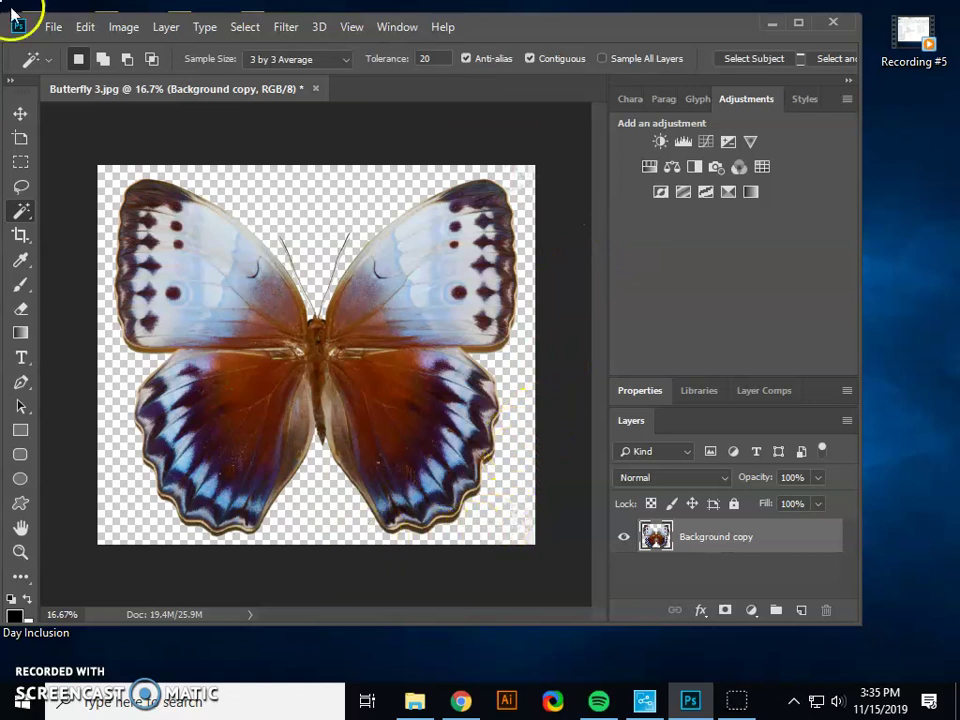
# Set up saving the cut-out butterfly under a new name in TIFF format, entering "Butterfly no background 1.tif" as the file name.
pyautogui.click(47, 30)
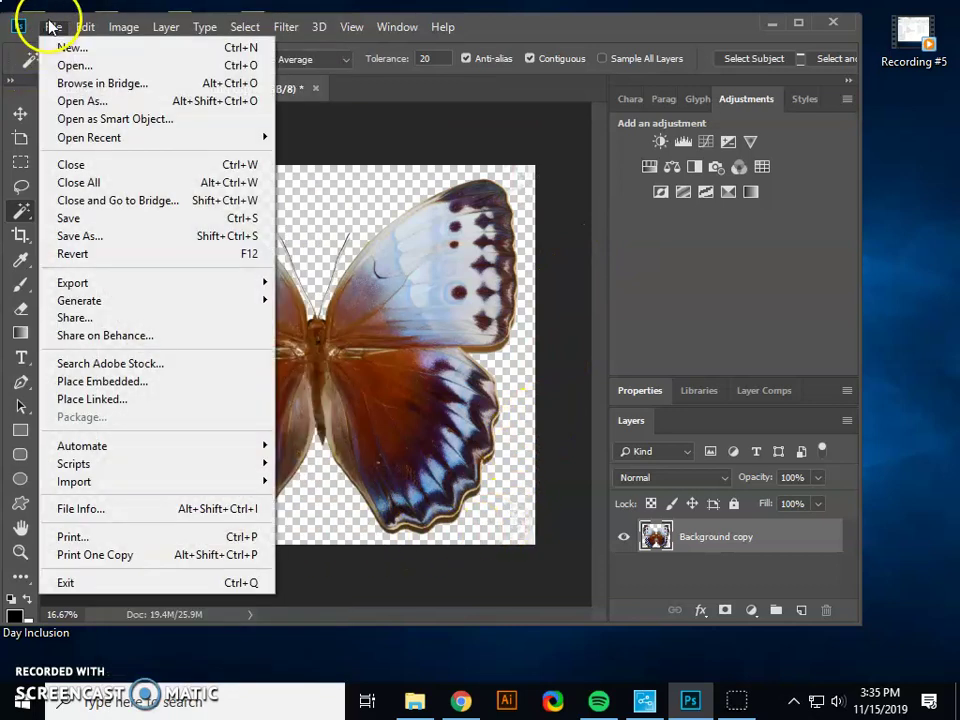
pyautogui.click(63, 237)
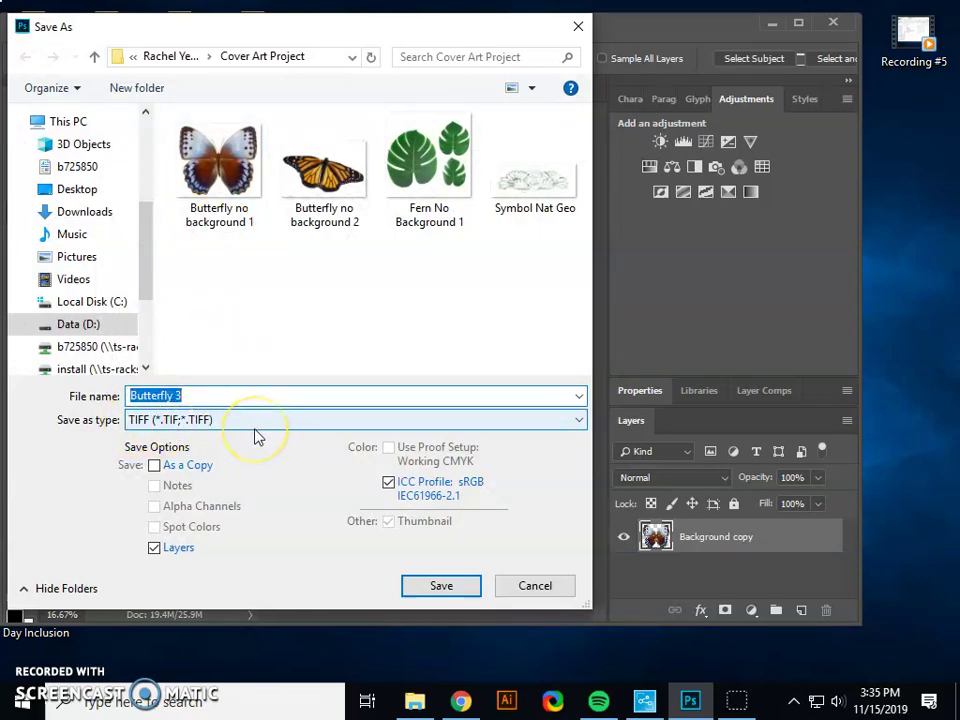
pyautogui.click(213, 396)
pyautogui.write('Bu')
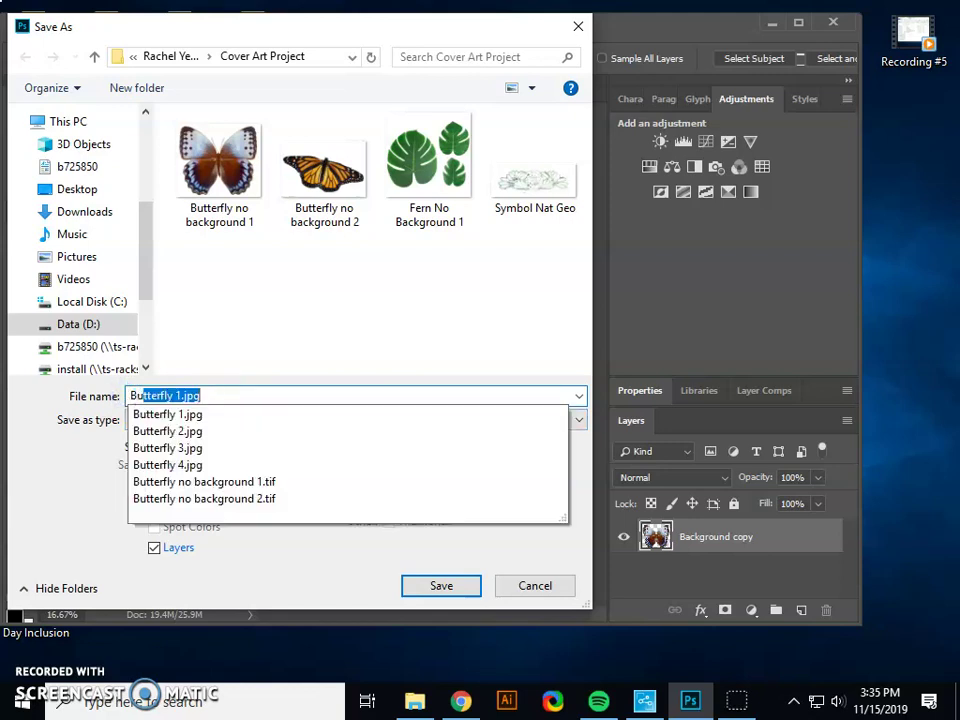
pyautogui.write('tterflyno')
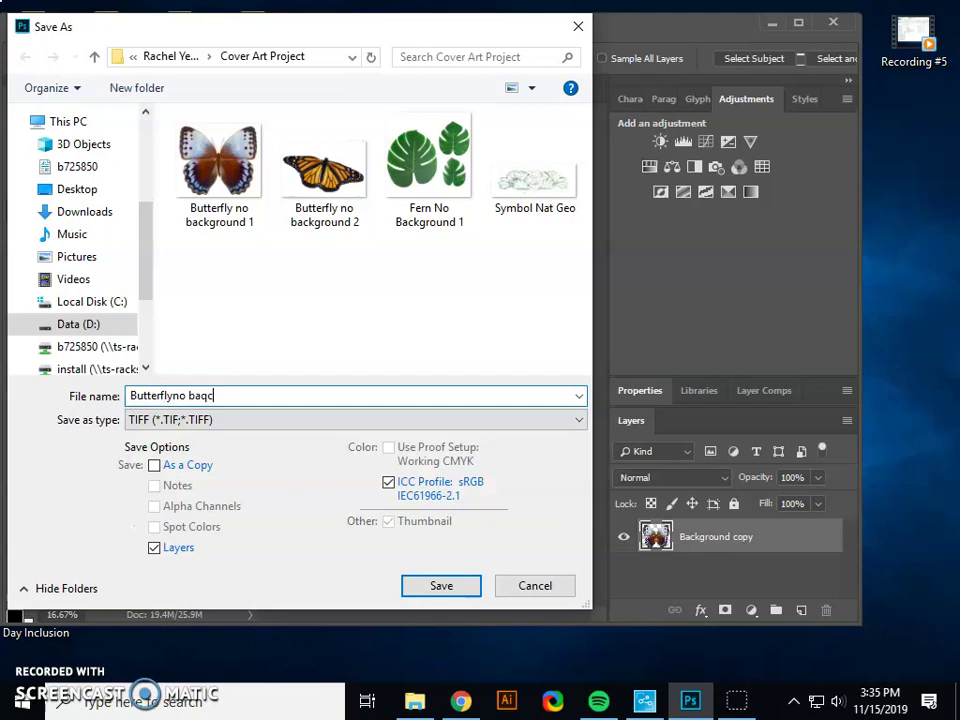
pyautogui.press('BackSpace')
pyautogui.press('BackSpace')
pyautogui.write('n')
pyautogui.press('BackSpace')
pyautogui.write('no b')
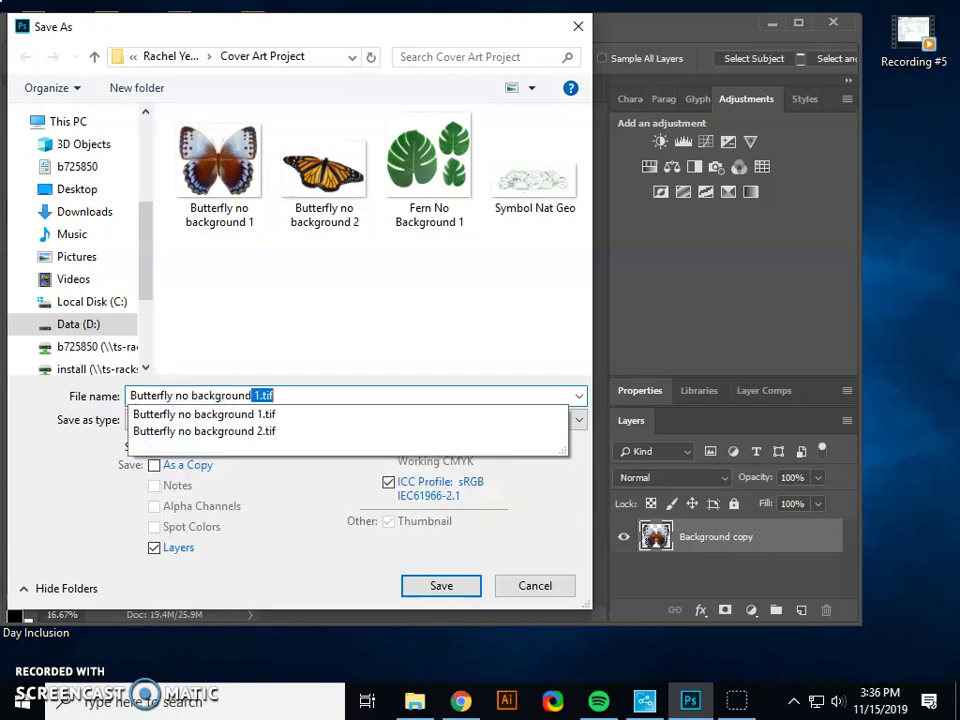
# Save the layered TIFF over the existing file of that name, with no image compression and RLE layer compression.
pyautogui.press('Return')
pyautogui.press('Return')
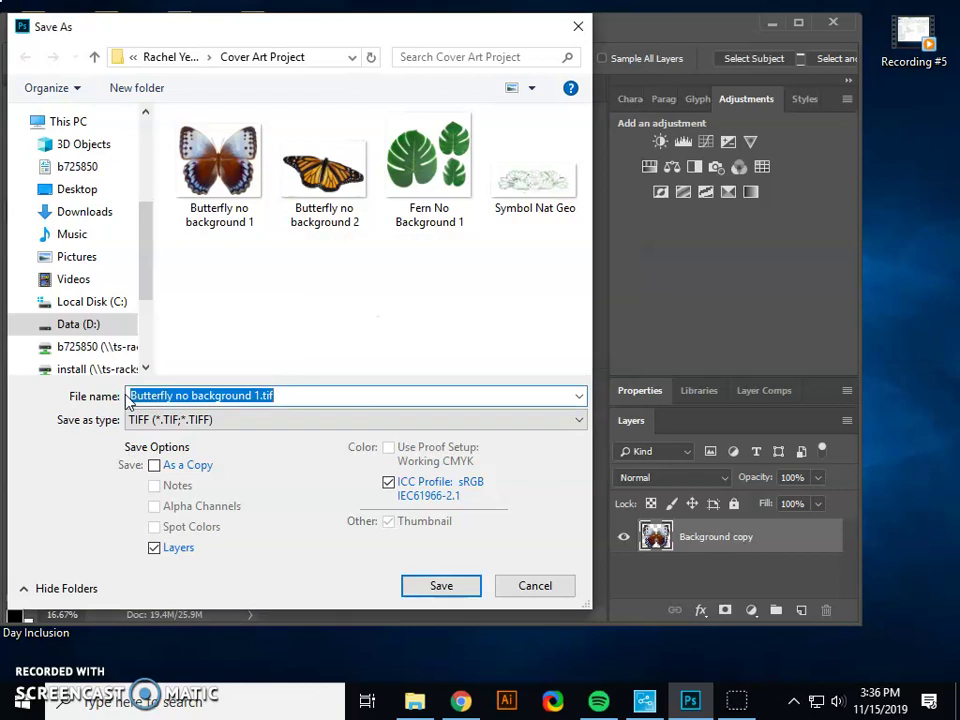
pyautogui.click(430, 586)
pyautogui.click(524, 349)
pyautogui.click(707, 149)
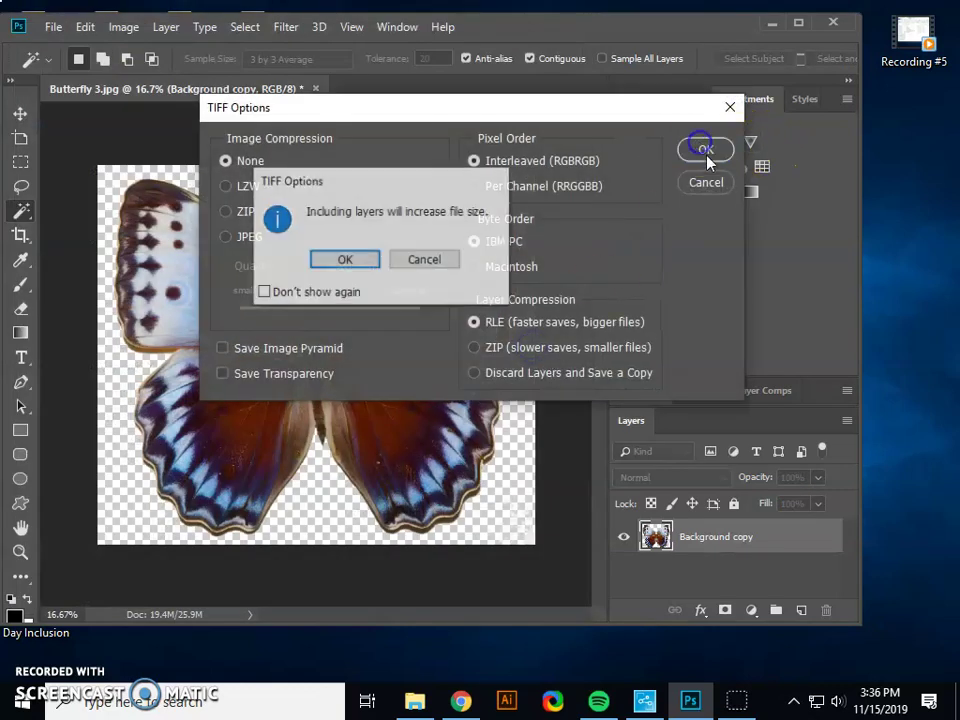
pyautogui.click(364, 260)
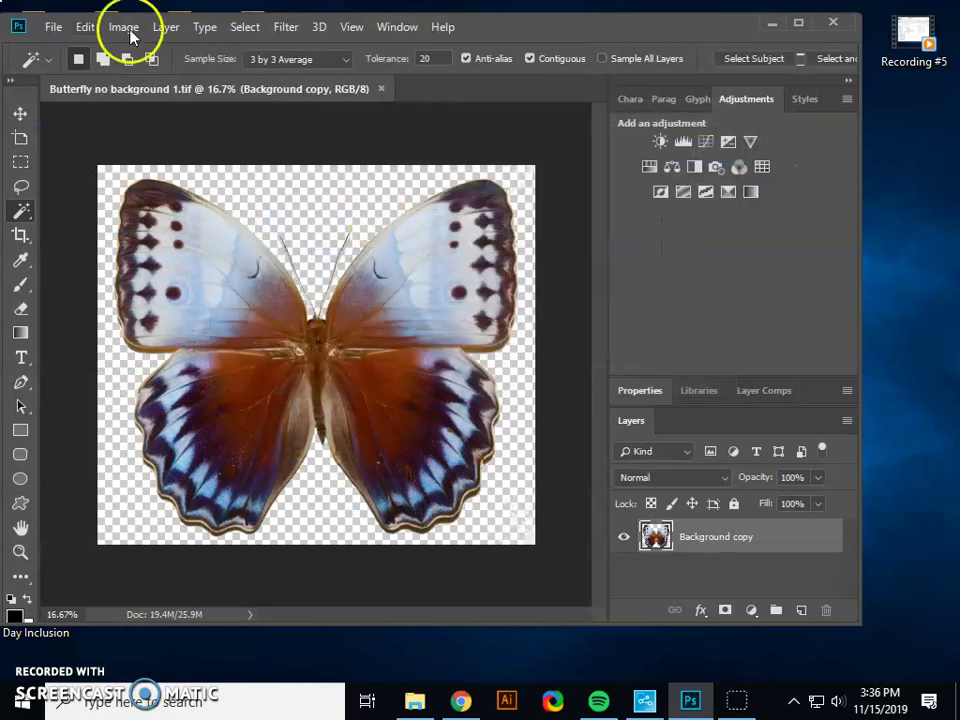
# Exit the image editor.
pyautogui.click(45, 27)
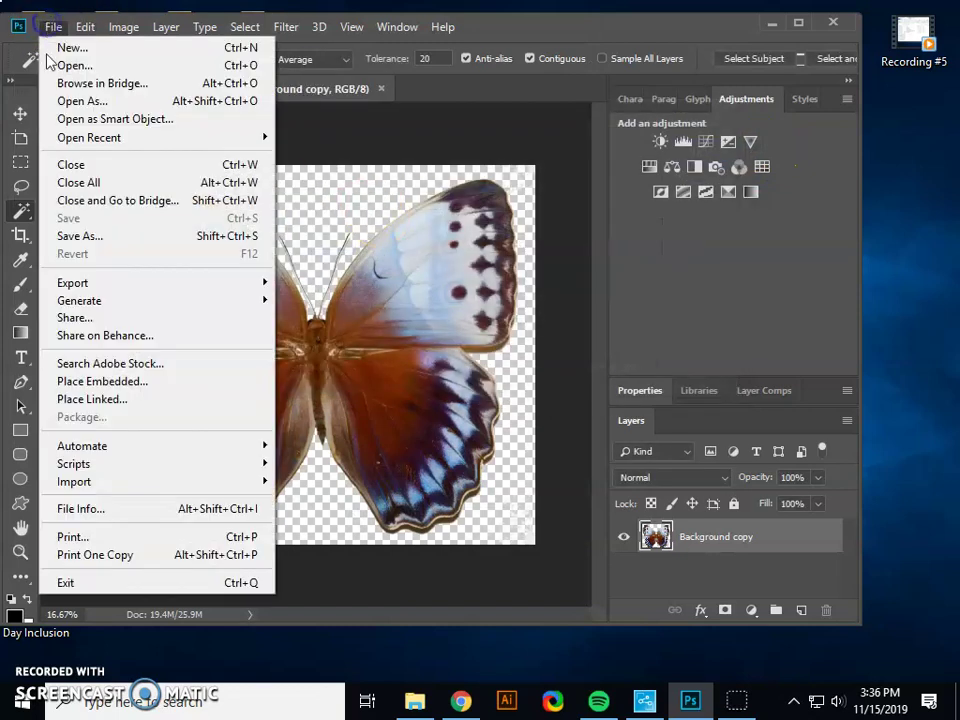
pyautogui.click(78, 585)
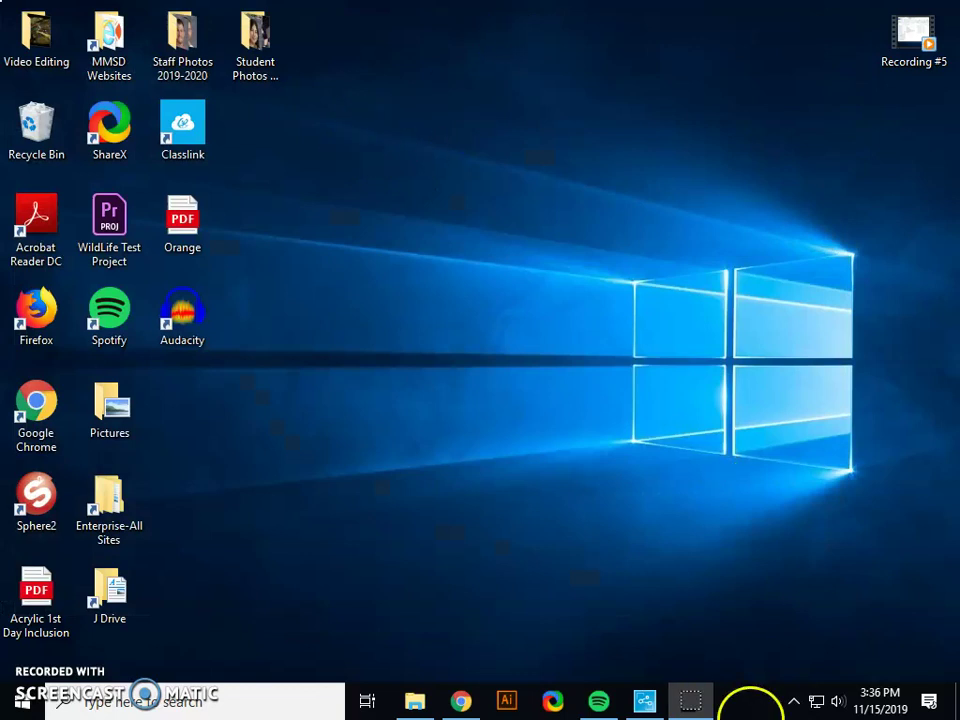